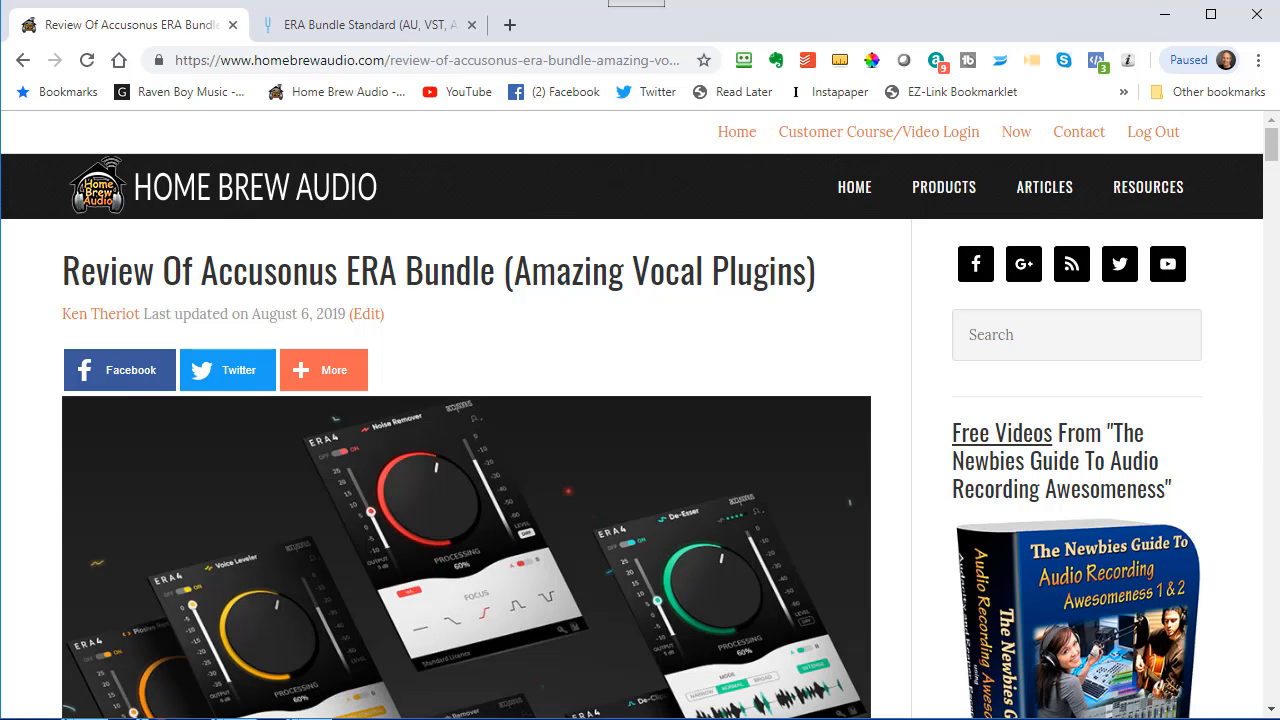
Read the opening of the ERA Bundle review and highlight its first paragraph, ending in "Wow!"
scroll(408, 306, down, 7)
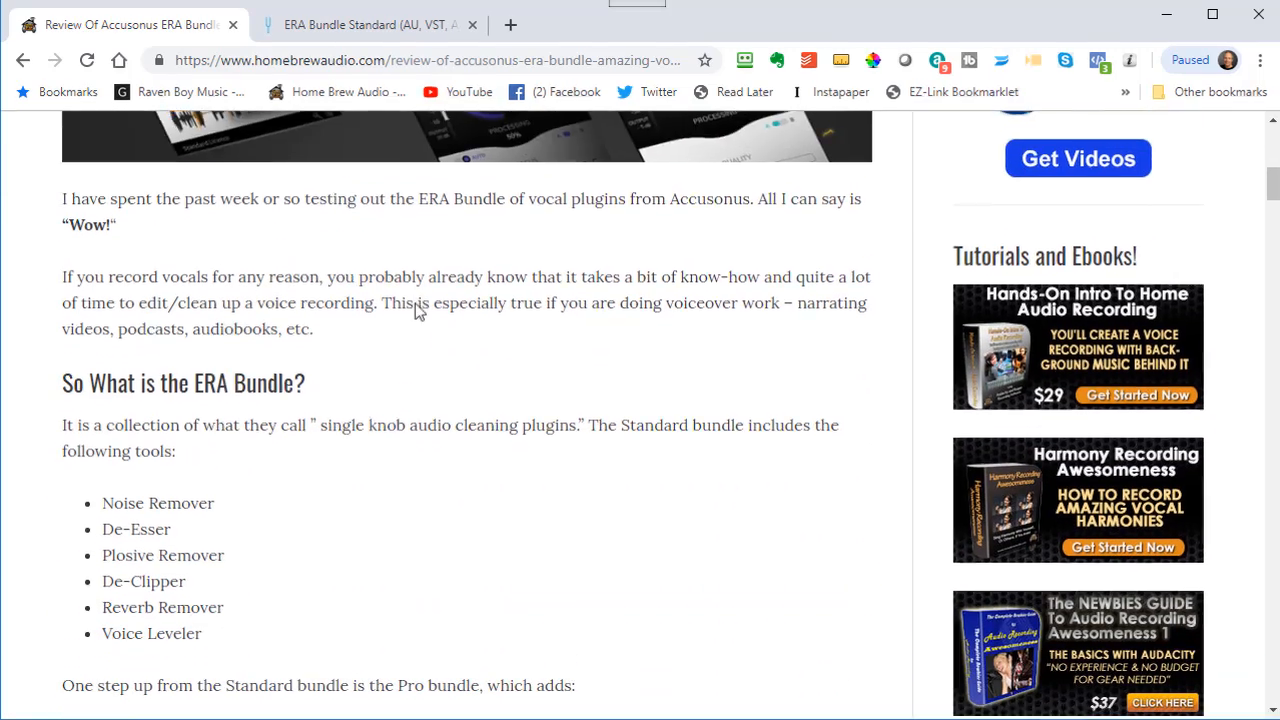
scroll(415, 303, up, 1)
drag(141, 324, 8, 316)
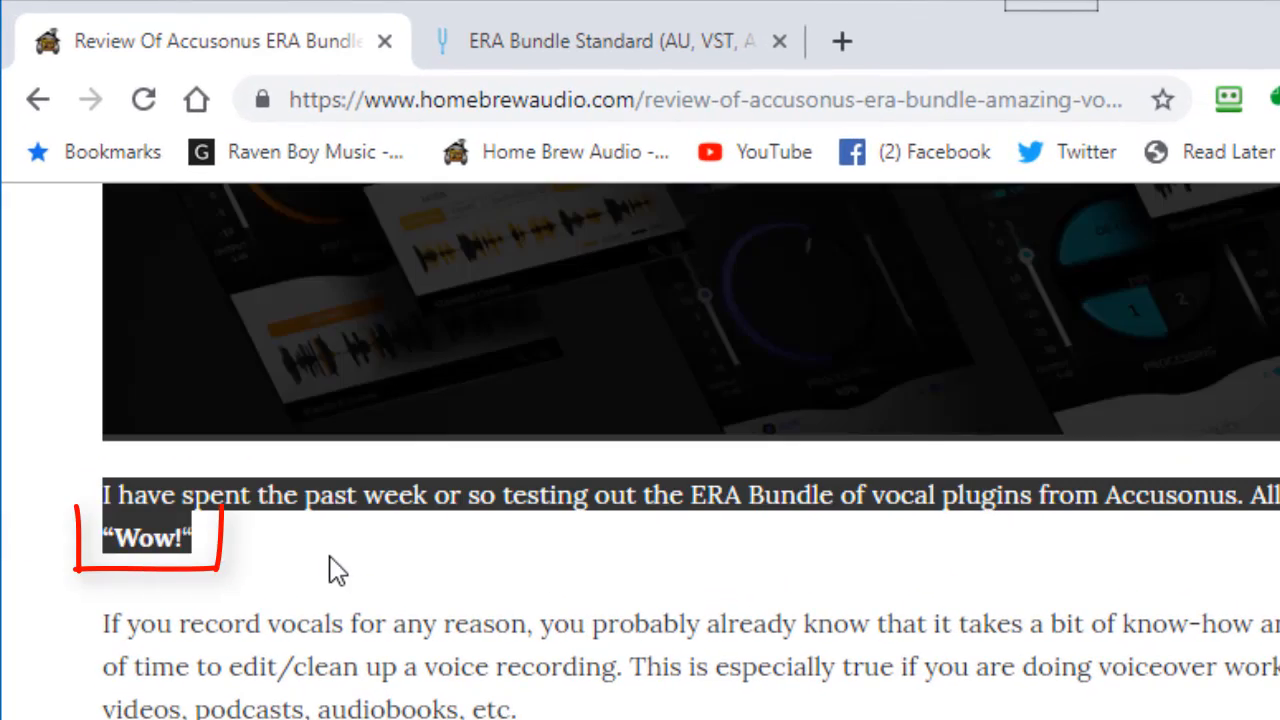
click(300, 556)
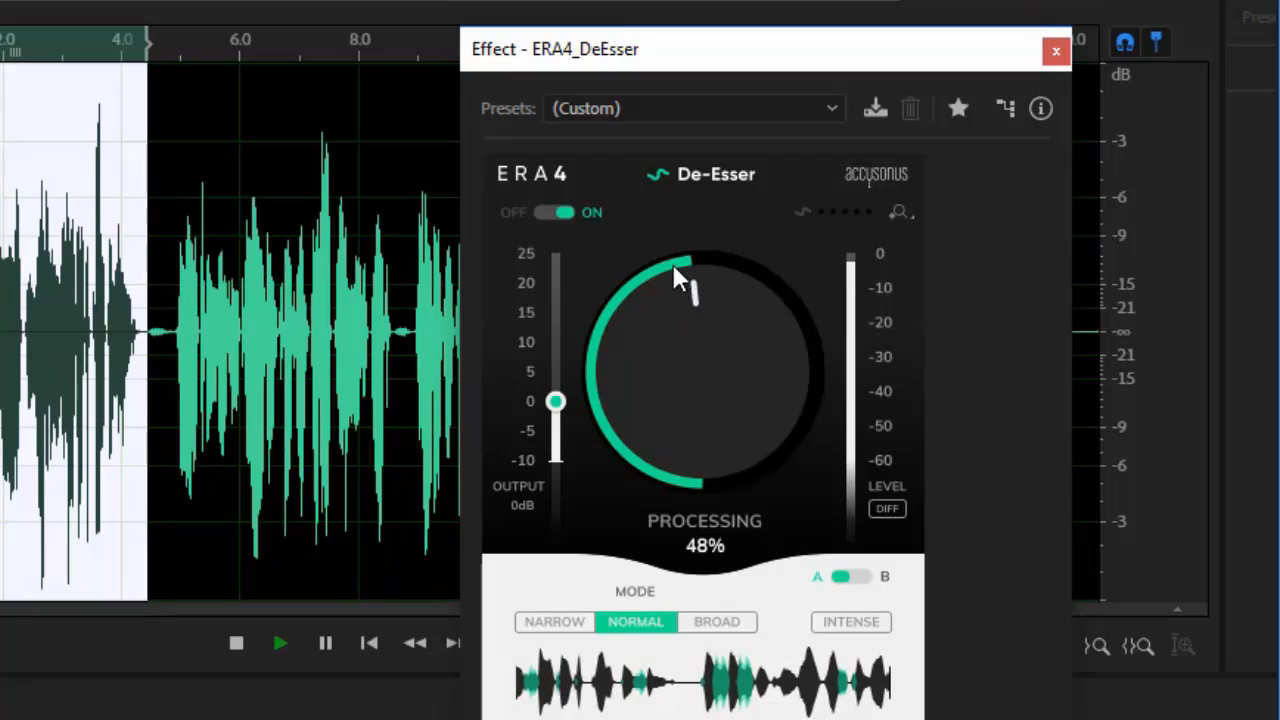
Raise the De-Esser's processing amount to 90% while the clip plays and stop the playback
drag(680, 277, 800, 265)
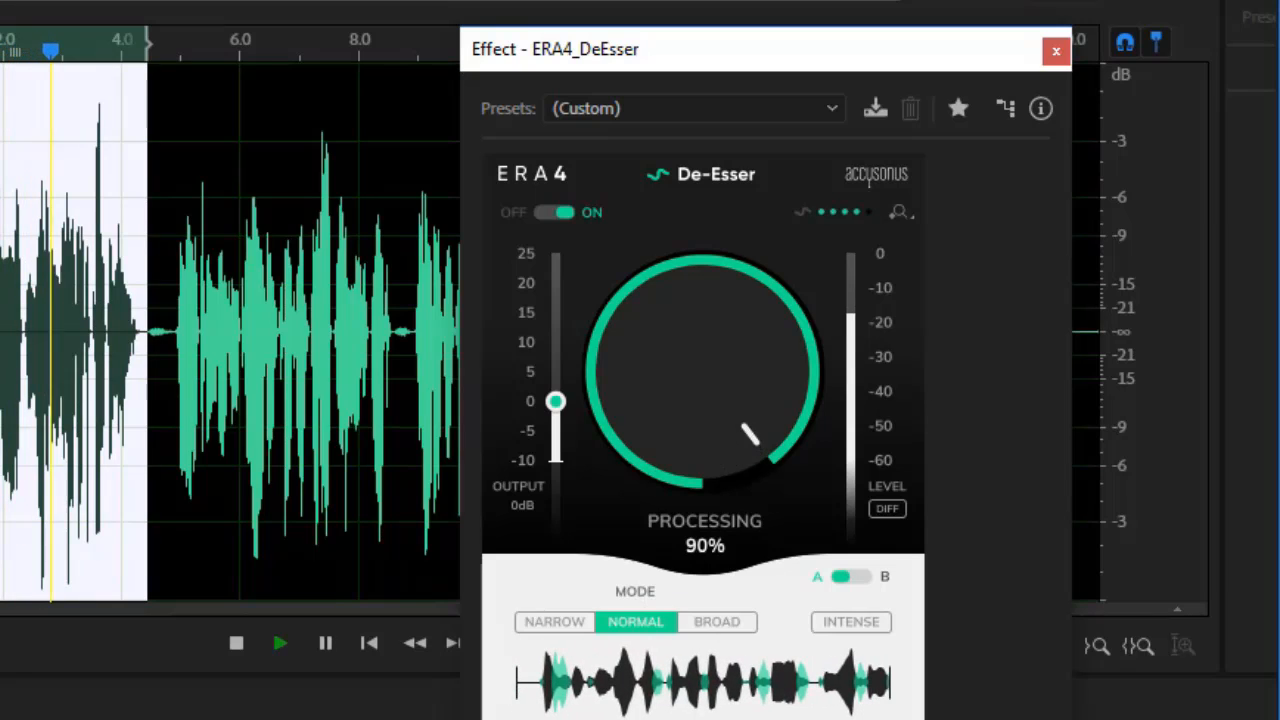
key(space)
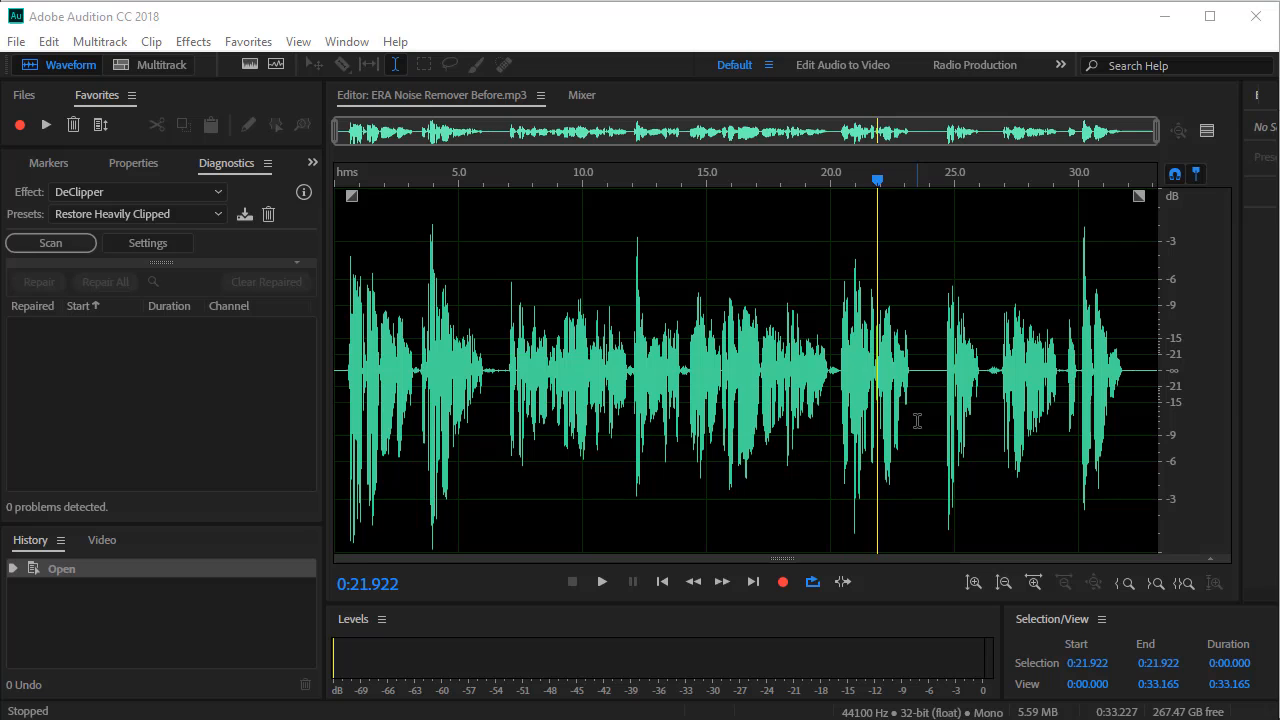
Select the quiet gap from 0:23.493 to 0:24.380 and capture it as the noise print
drag(917, 435, 939, 438)
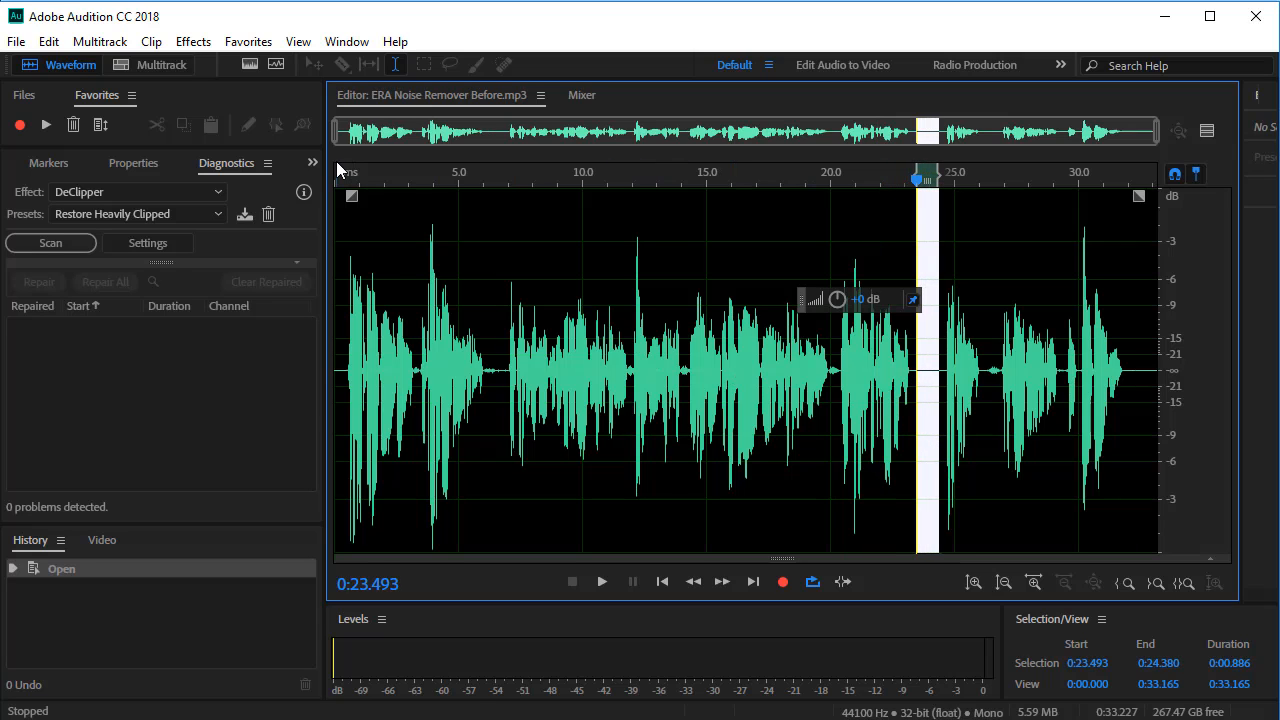
key(shift+p)
click(193, 41)
mouse_move(335, 400)
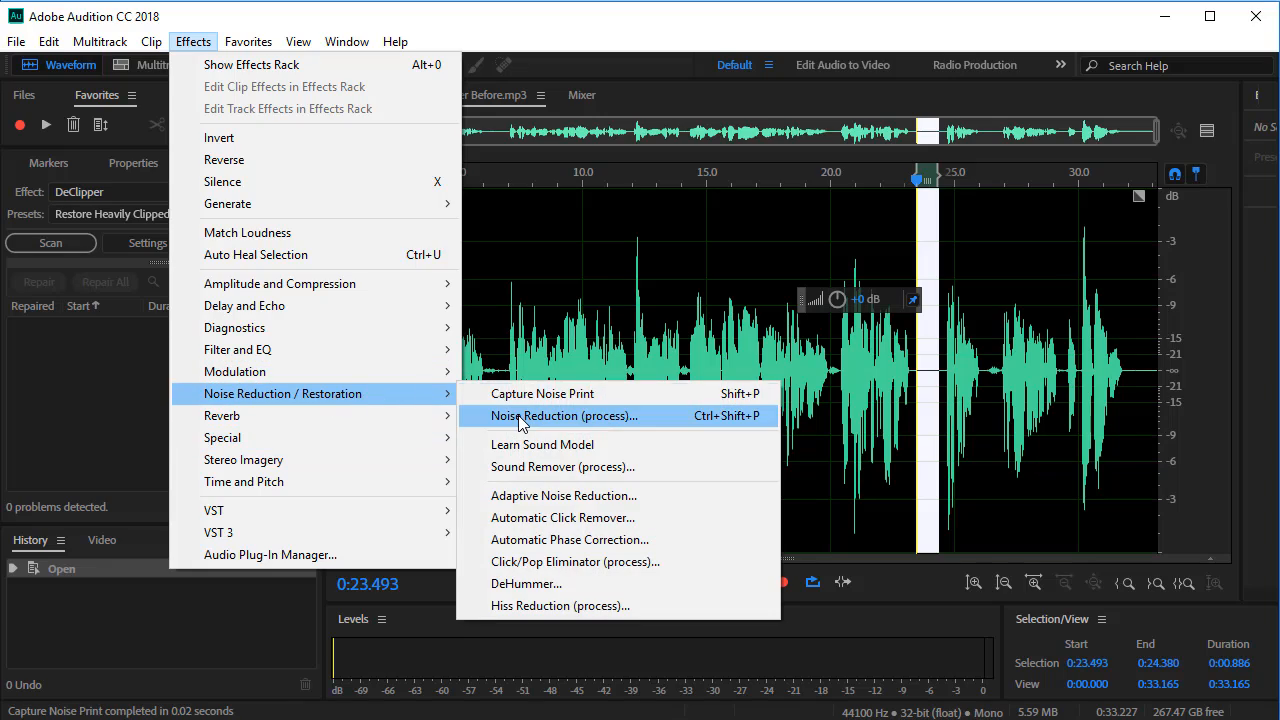
click(365, 416)
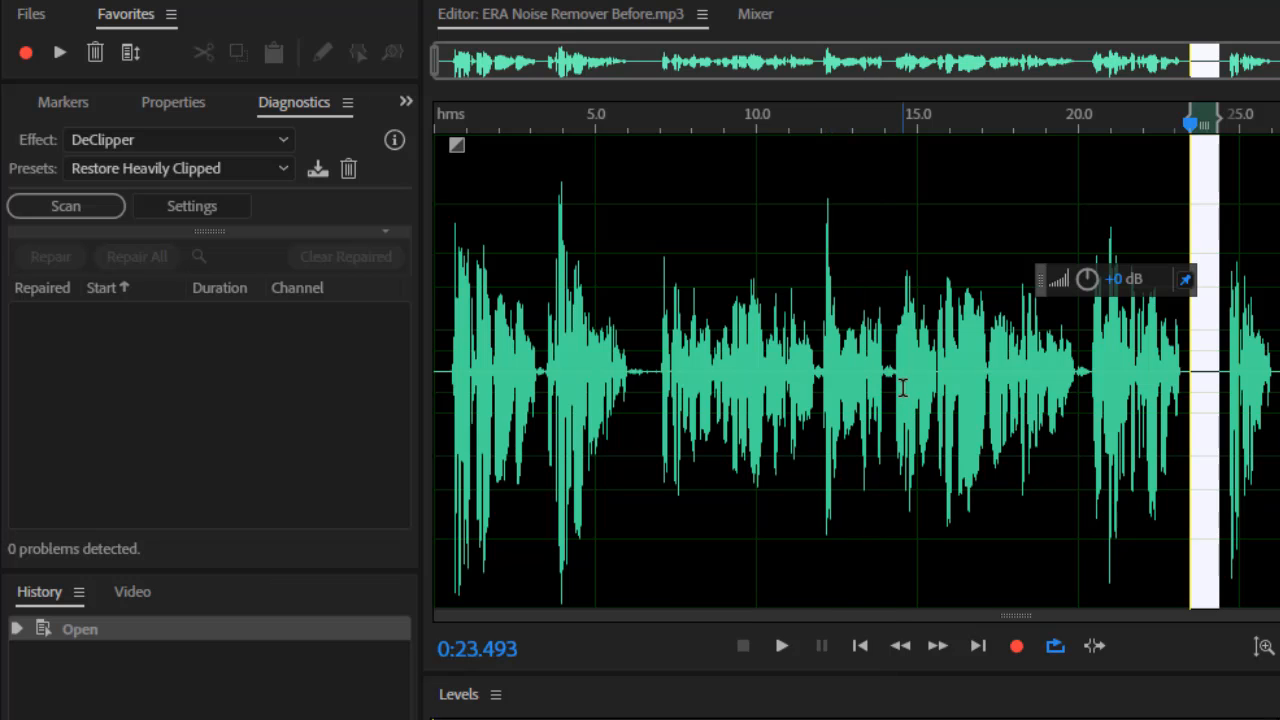
Select the entire recording and open the built-in Noise Reduction process for it
double_click(902, 388)
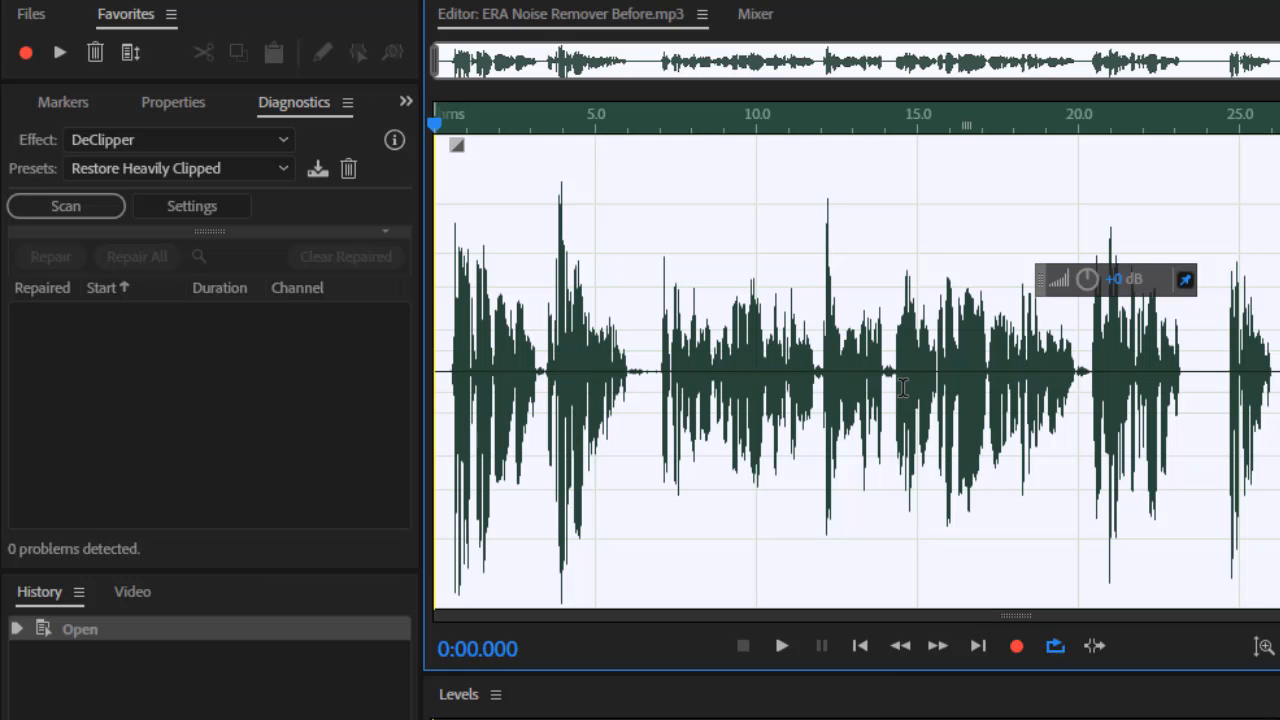
click(245, 1)
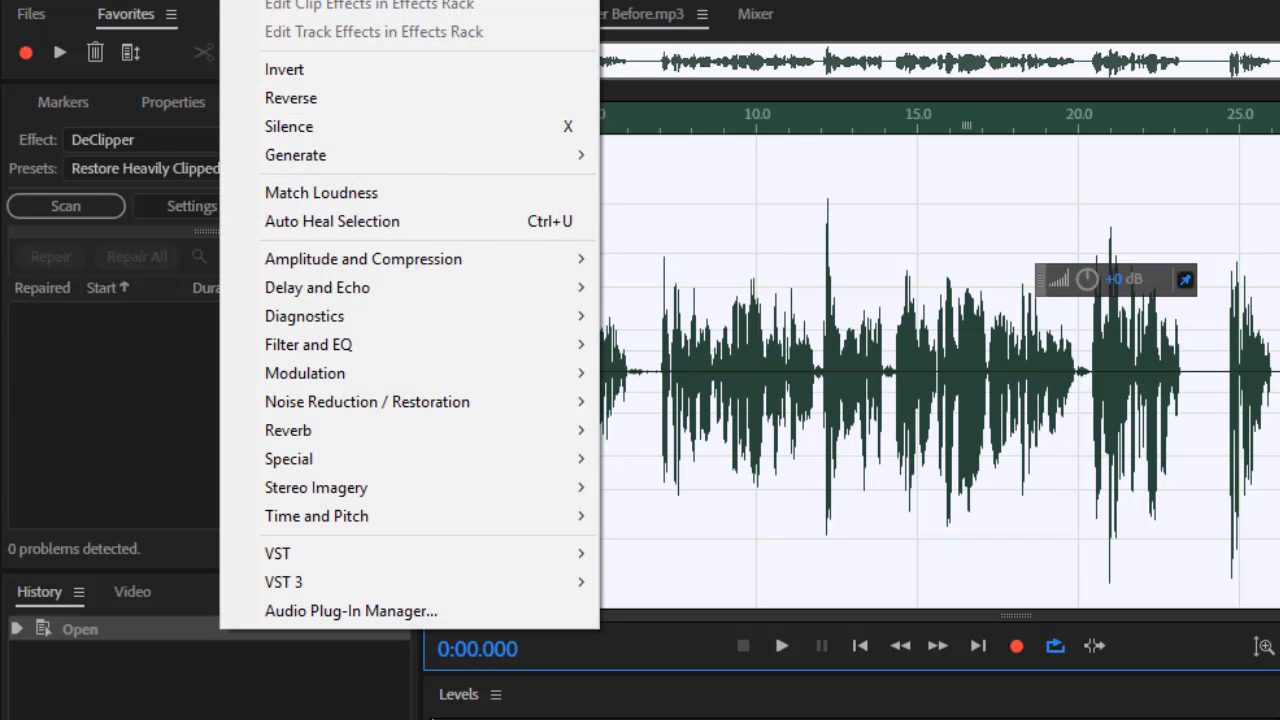
click(691, 432)
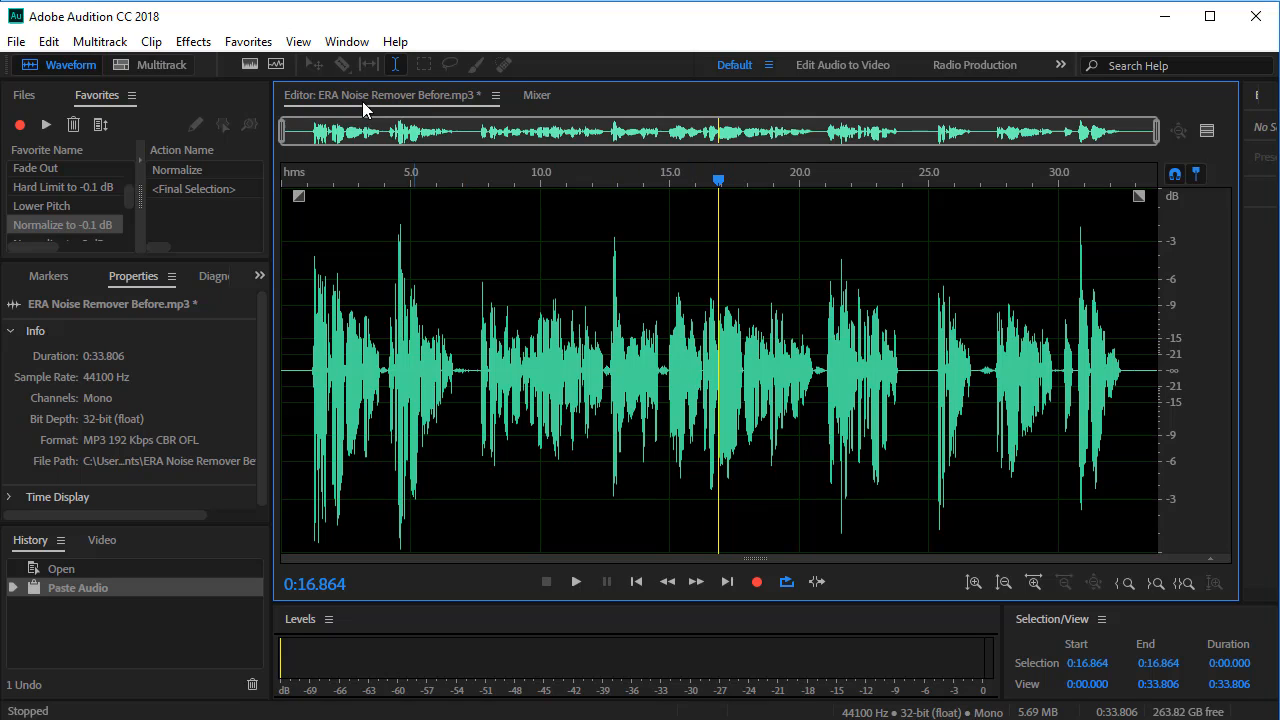
Play the recording from its start, select the noise-only first 1.041 seconds and listen to that selection
key(Home)
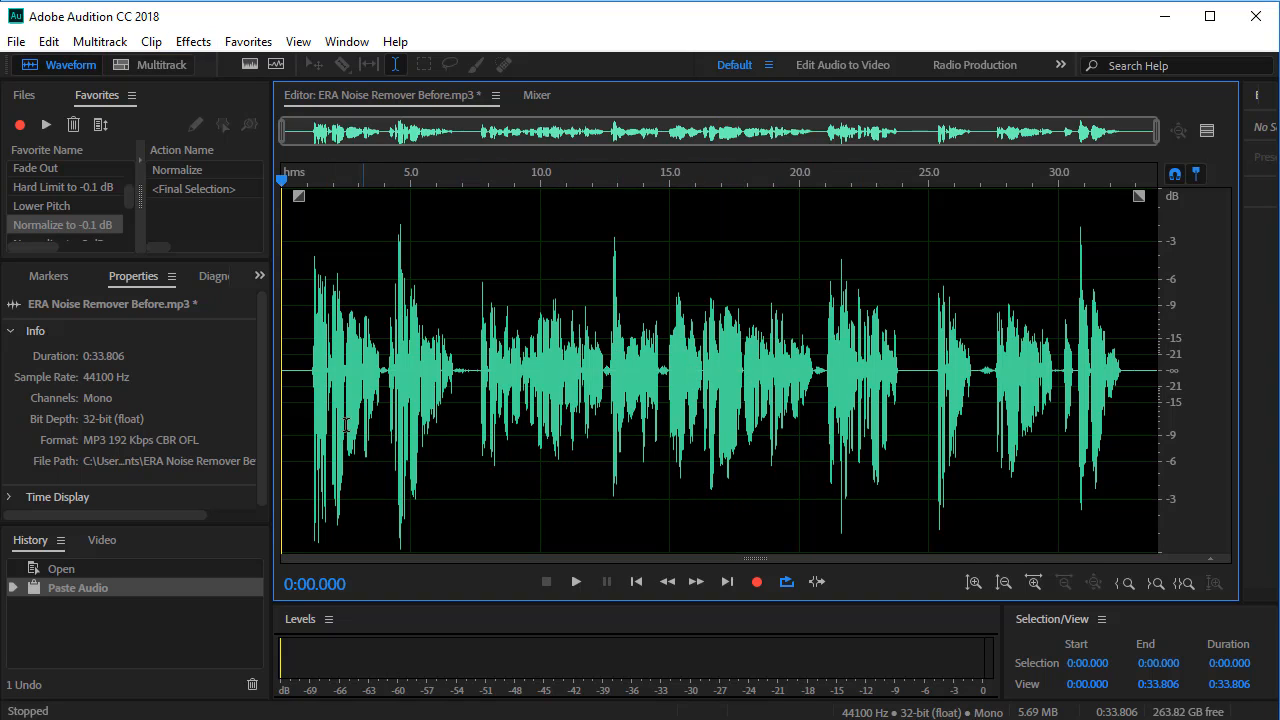
key(space)
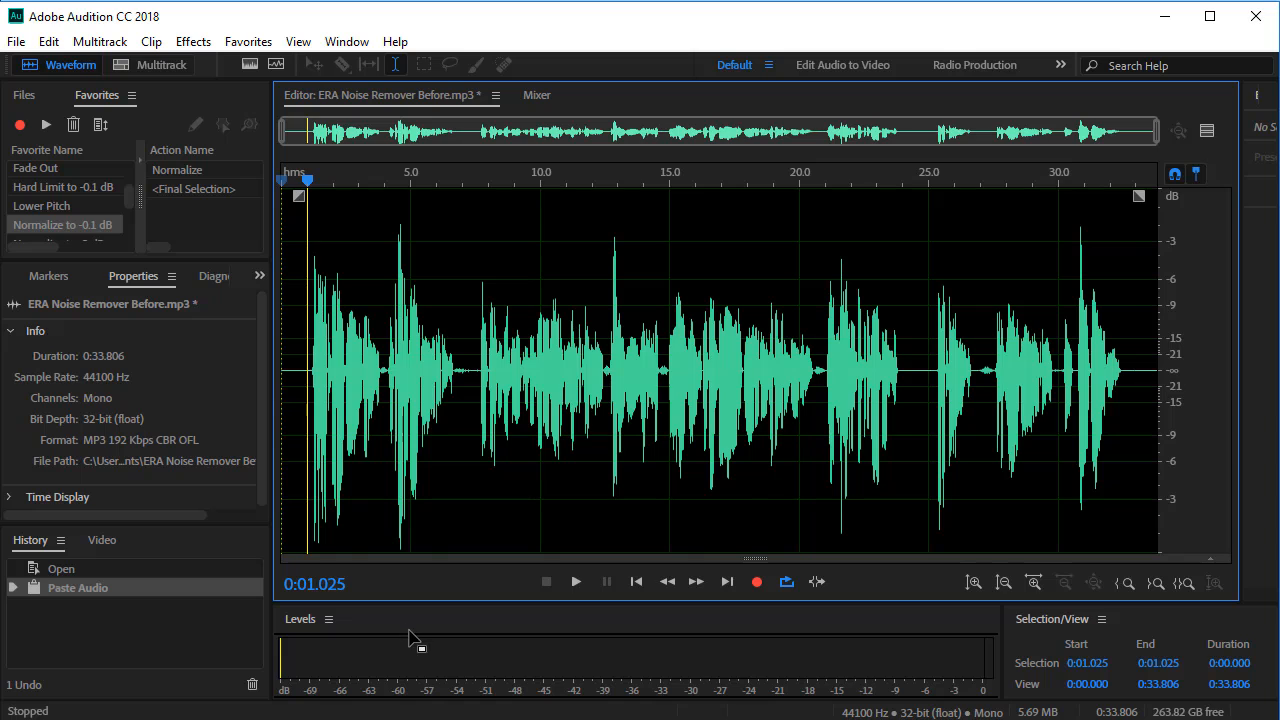
key(space)
drag(284, 412, 308, 430)
key(space)
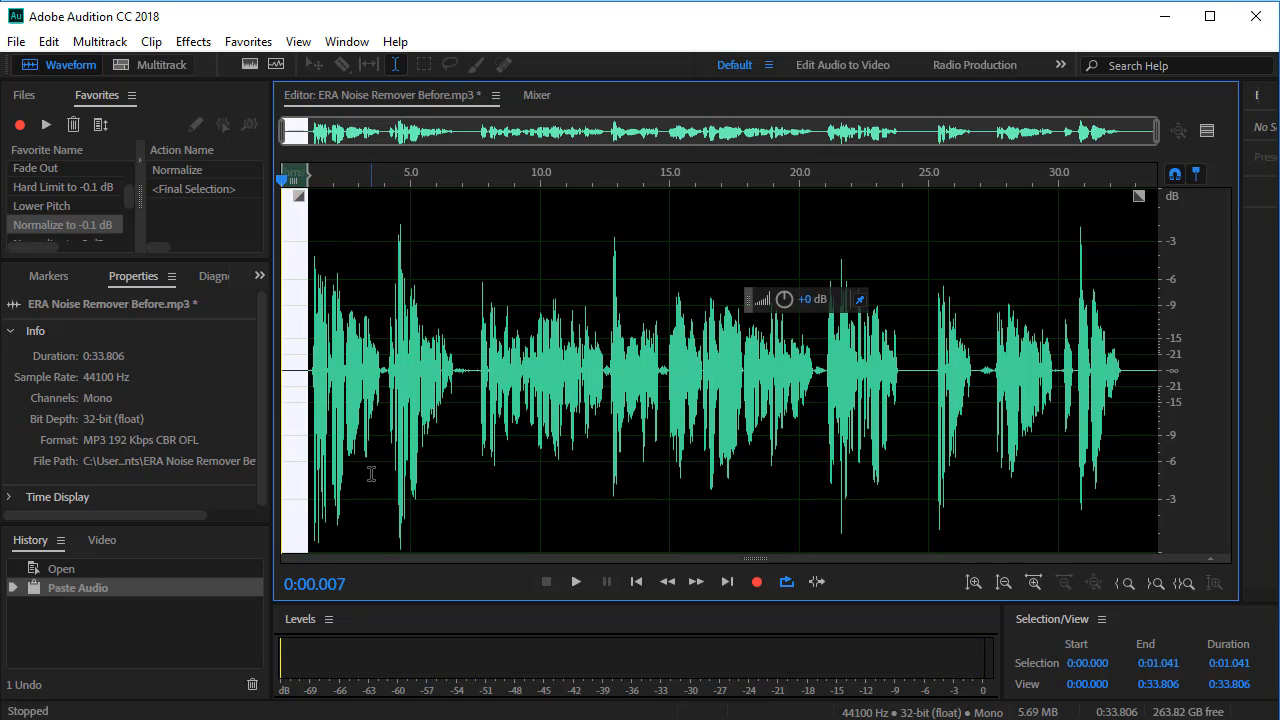
key(space)
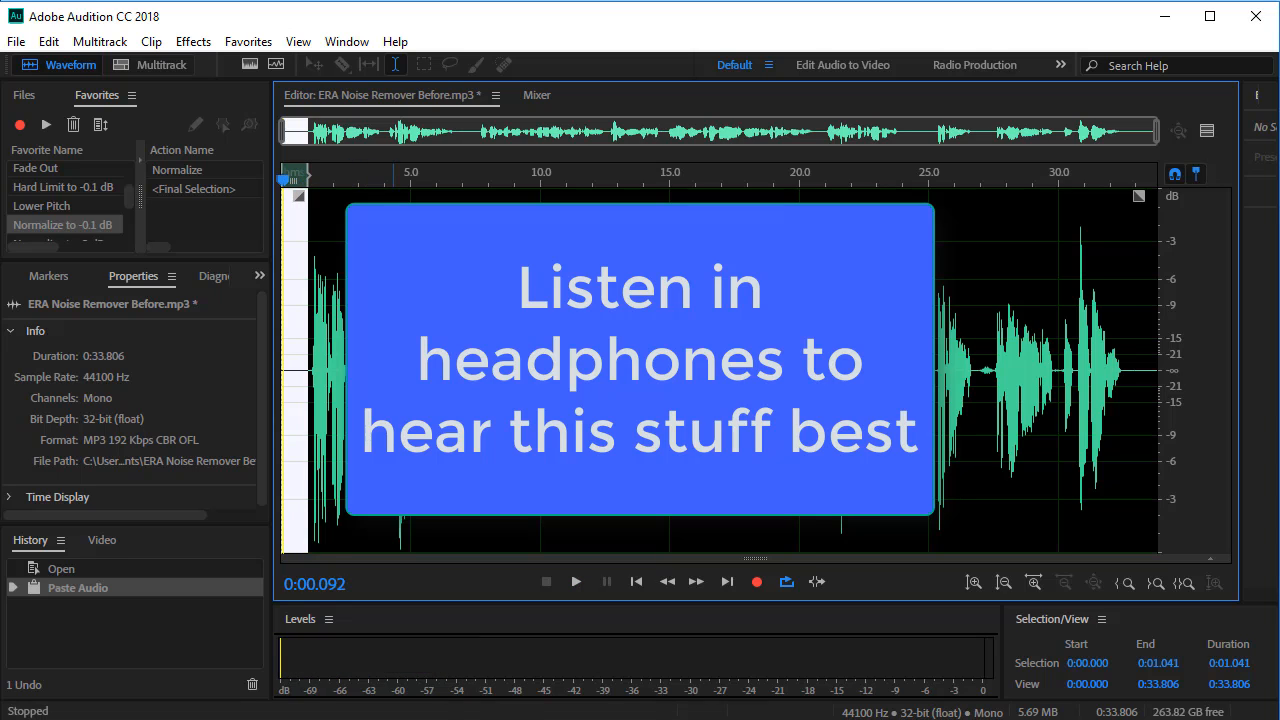
Clear the short selection, select the whole recording and open the accusonus ERA4_NoiseRemover effect on it
click(393, 370)
click(522, 360)
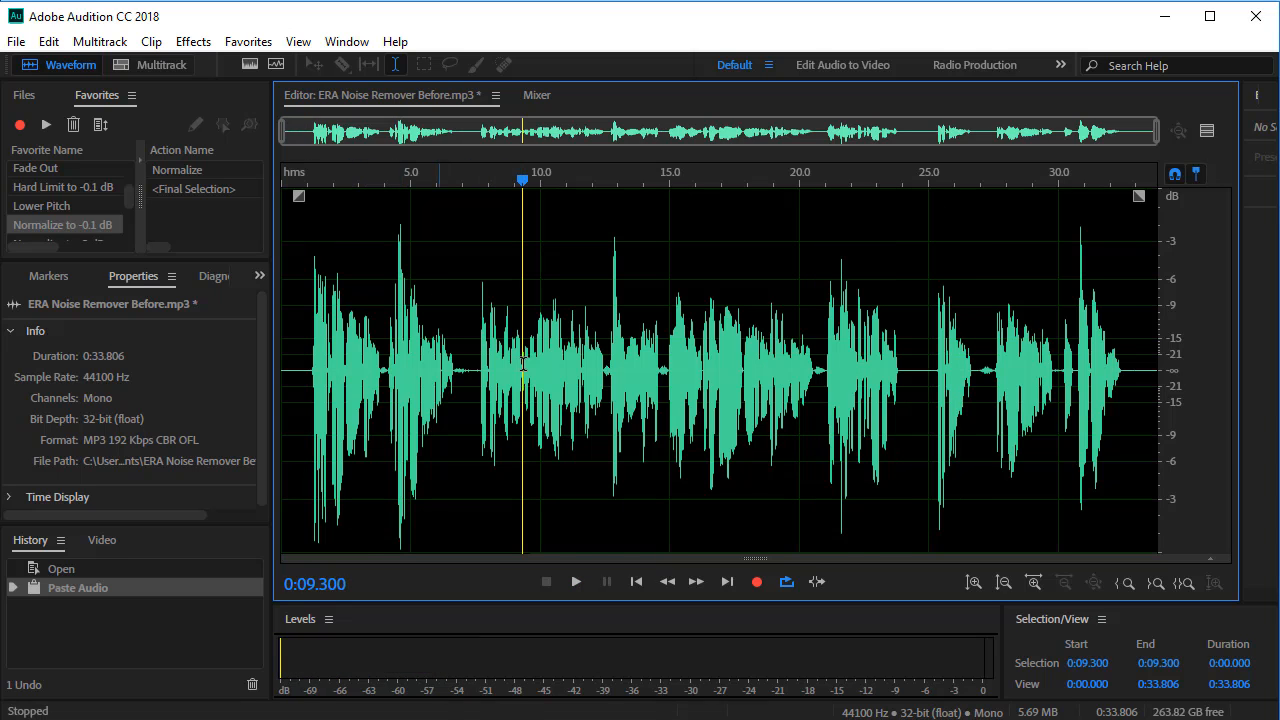
click(631, 410)
key(ctrl+a)
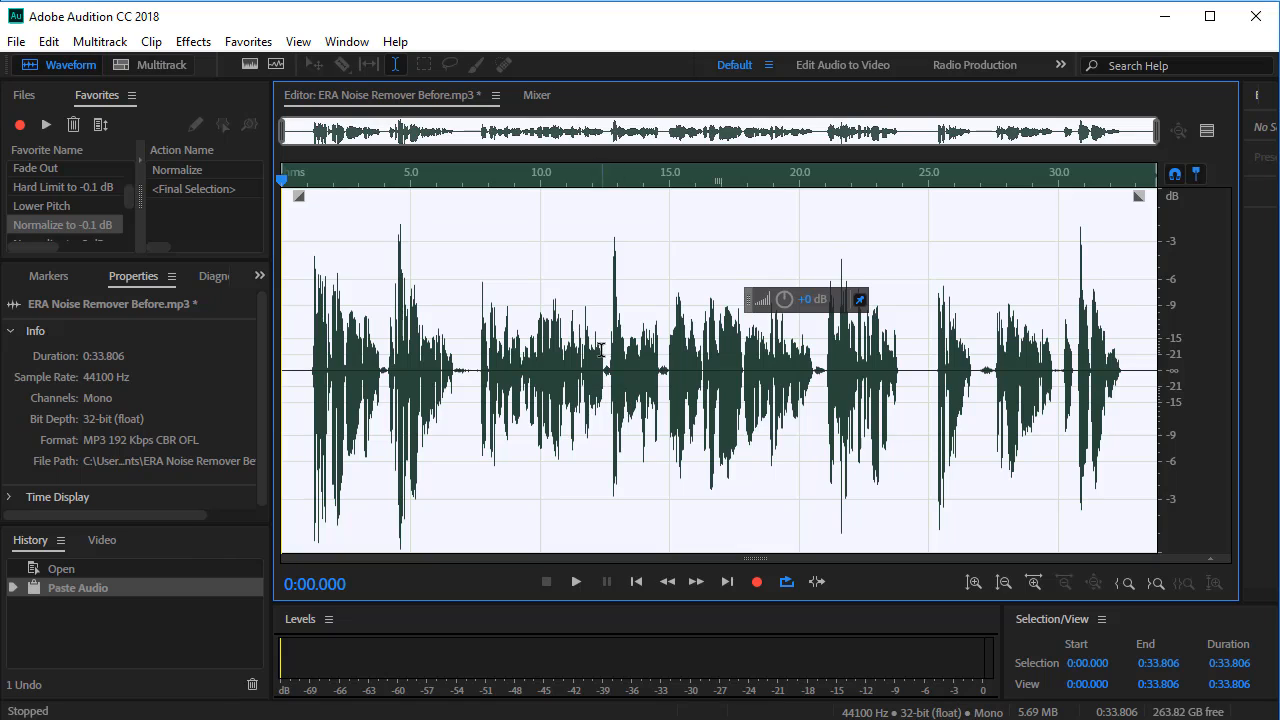
click(193, 42)
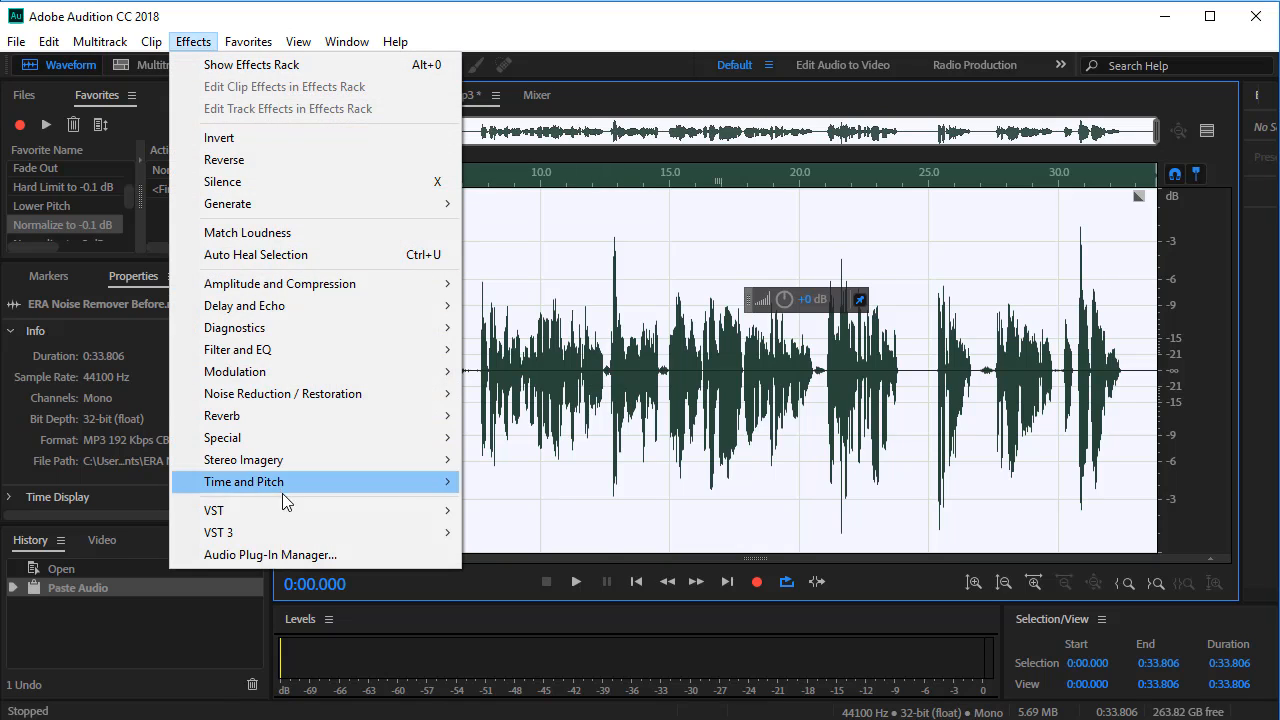
mouse_move(350, 512)
mouse_move(540, 556)
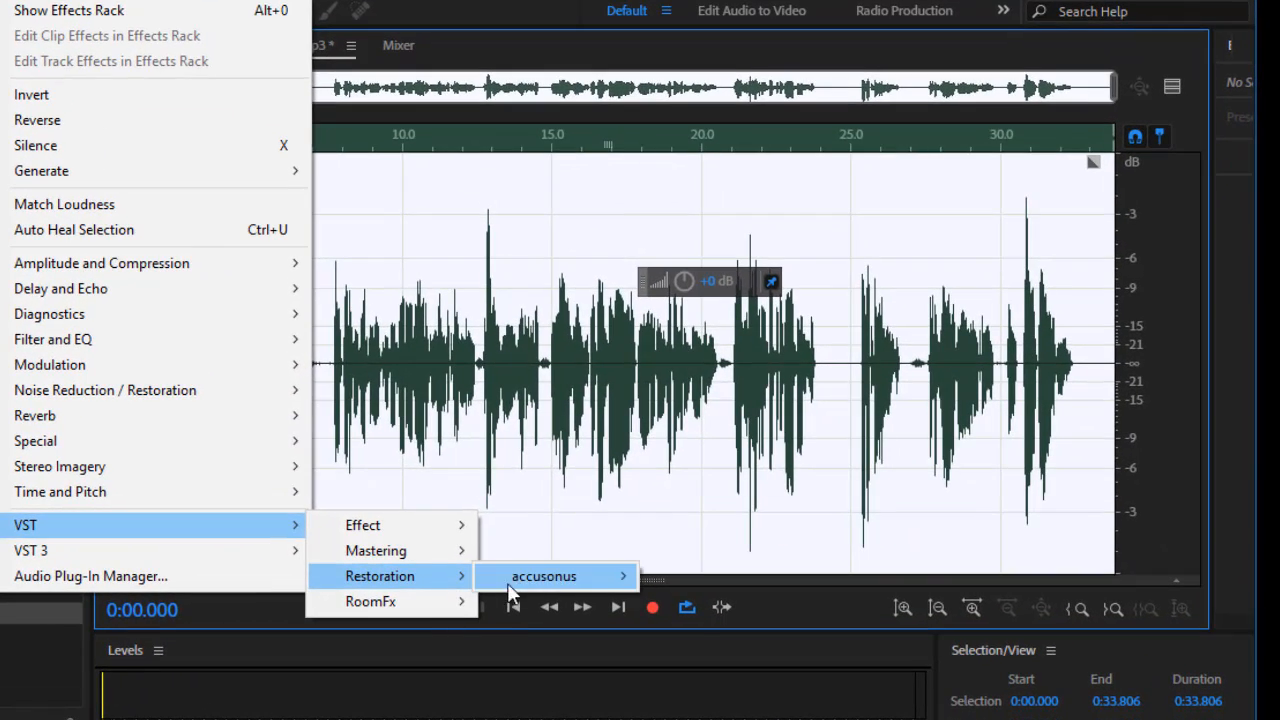
mouse_move(586, 577)
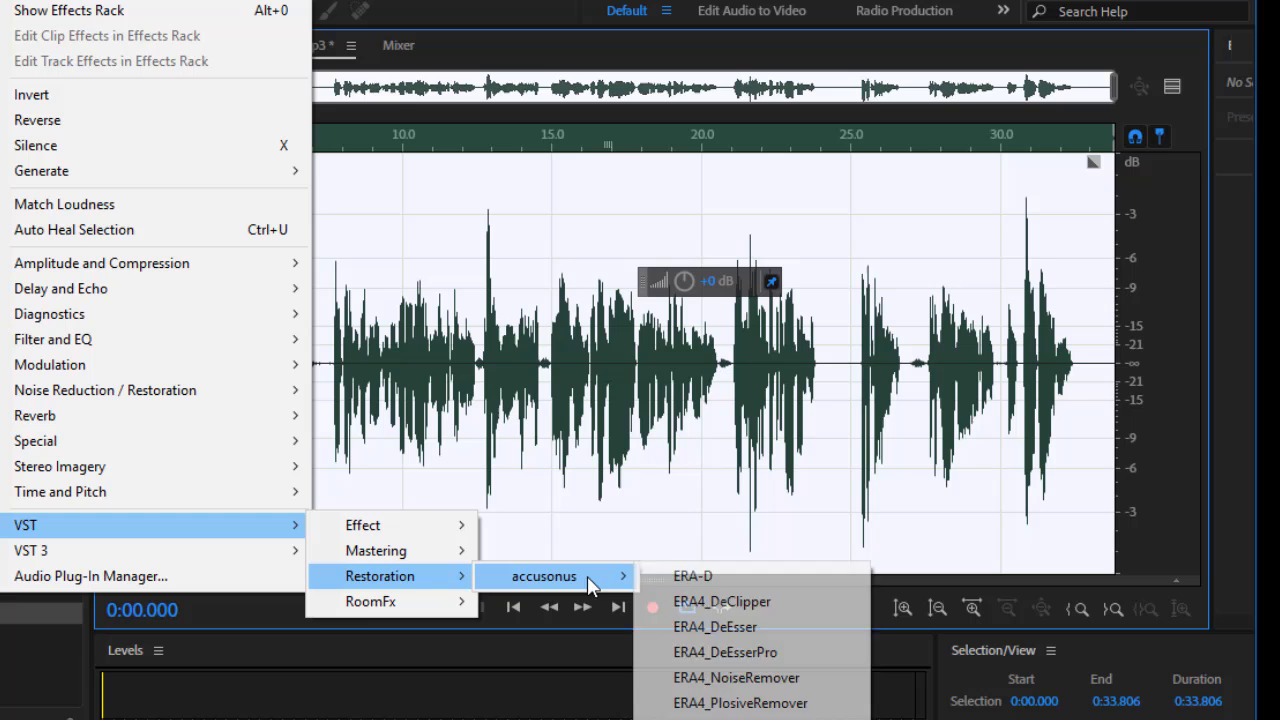
click(736, 679)
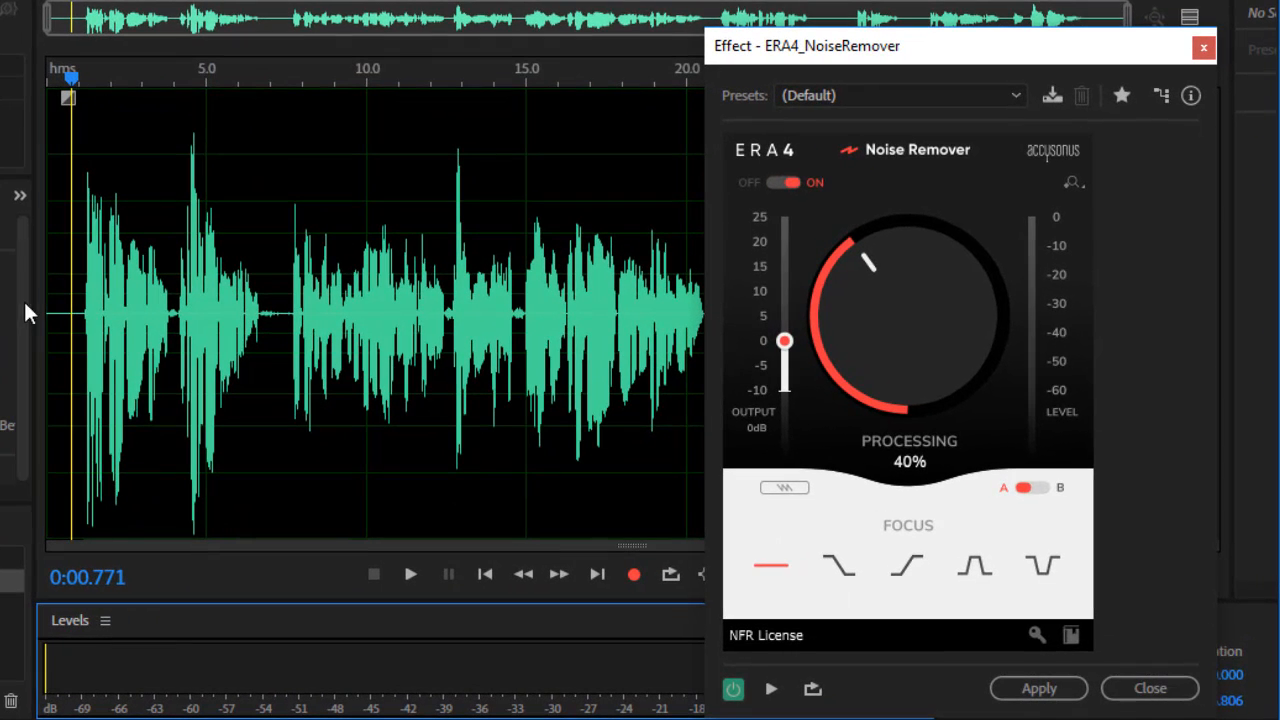
Select the noise before the first words and listen to it in a looped preview with the Noise Remover switched off
drag(81, 312, 20, 326)
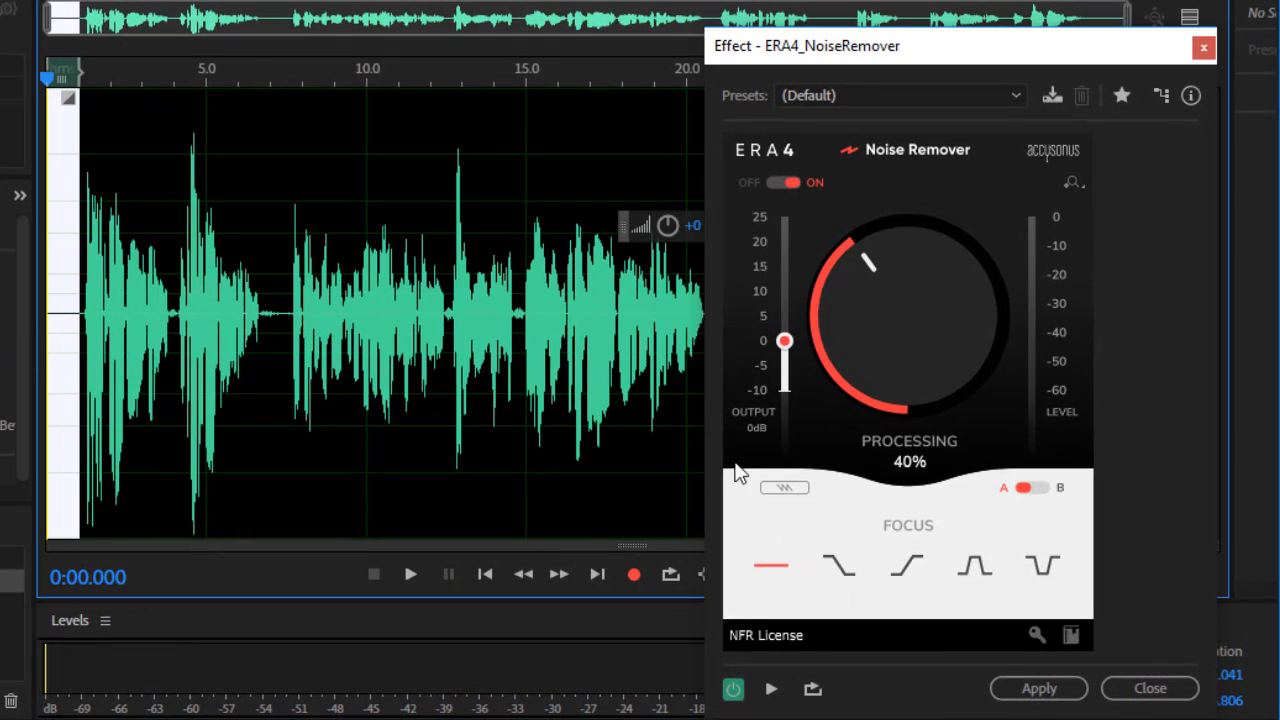
click(812, 688)
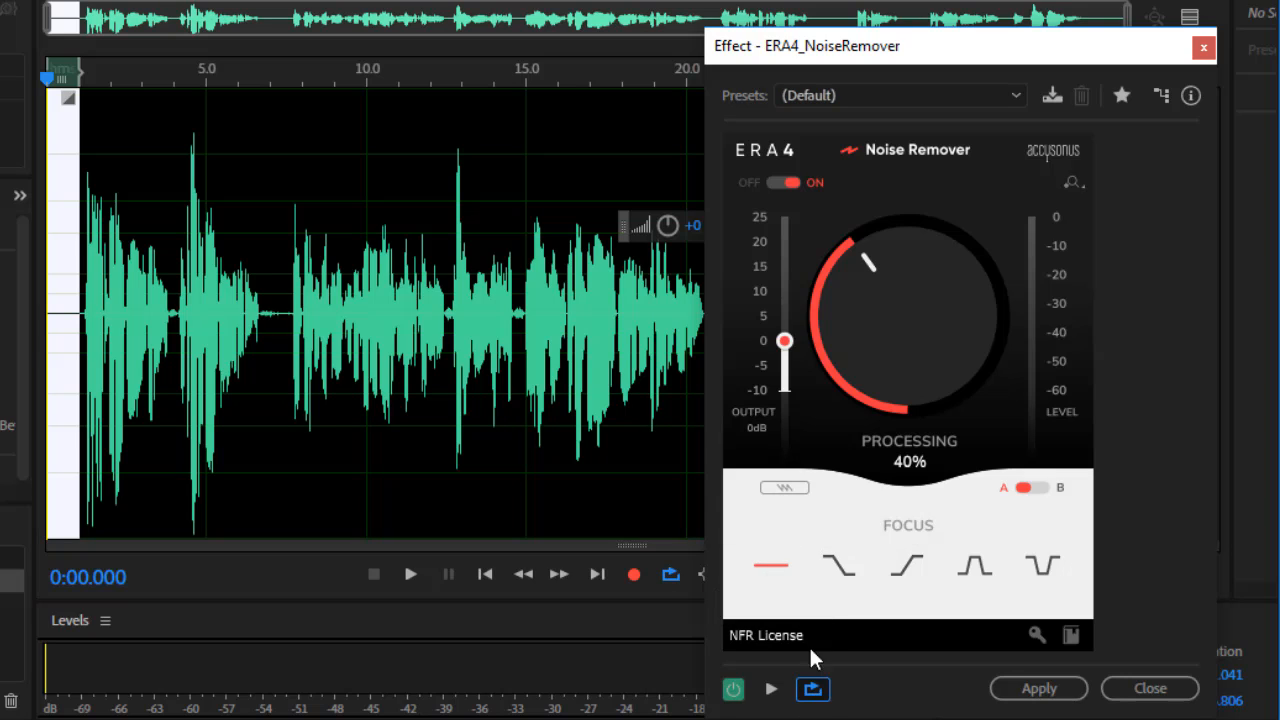
click(790, 183)
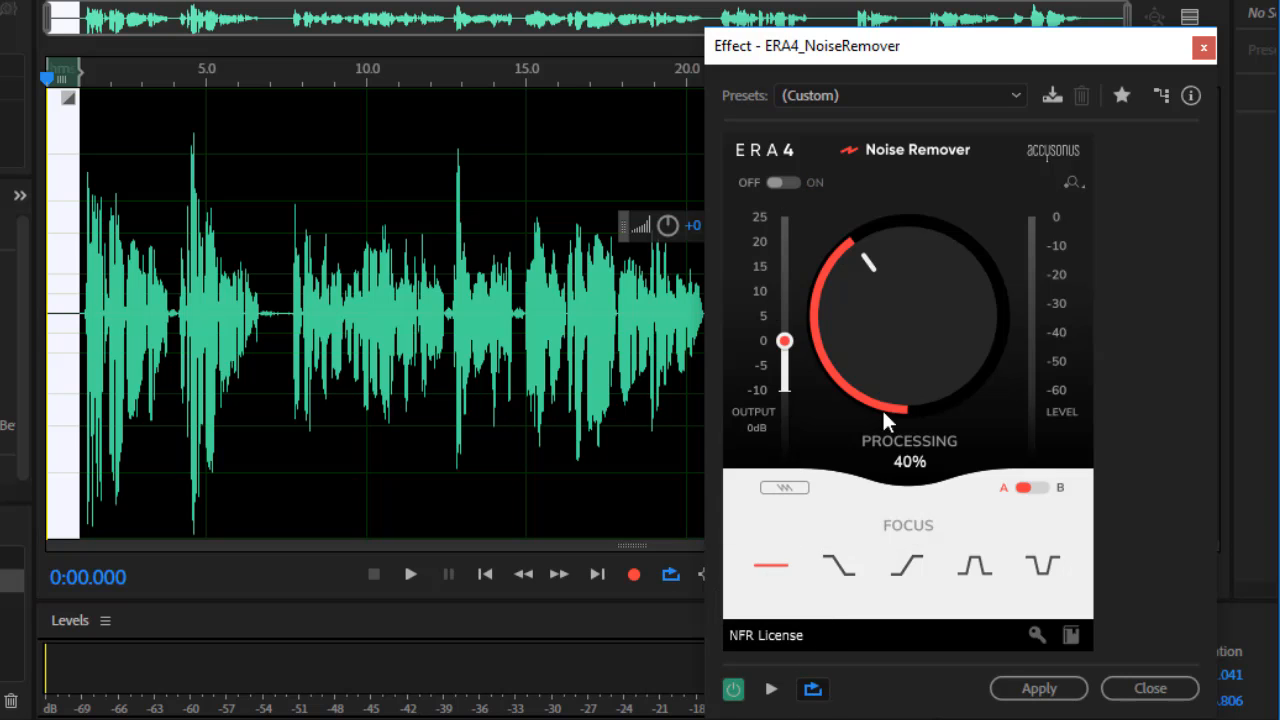
click(771, 689)
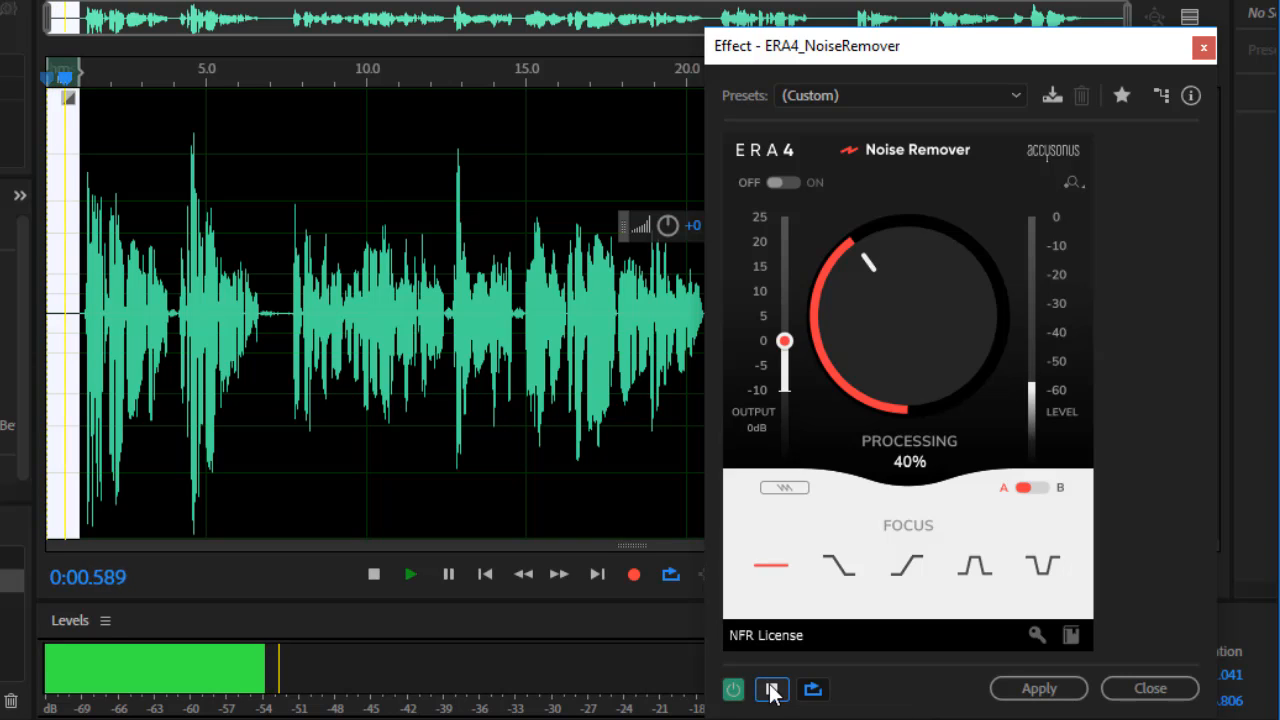
click(771, 689)
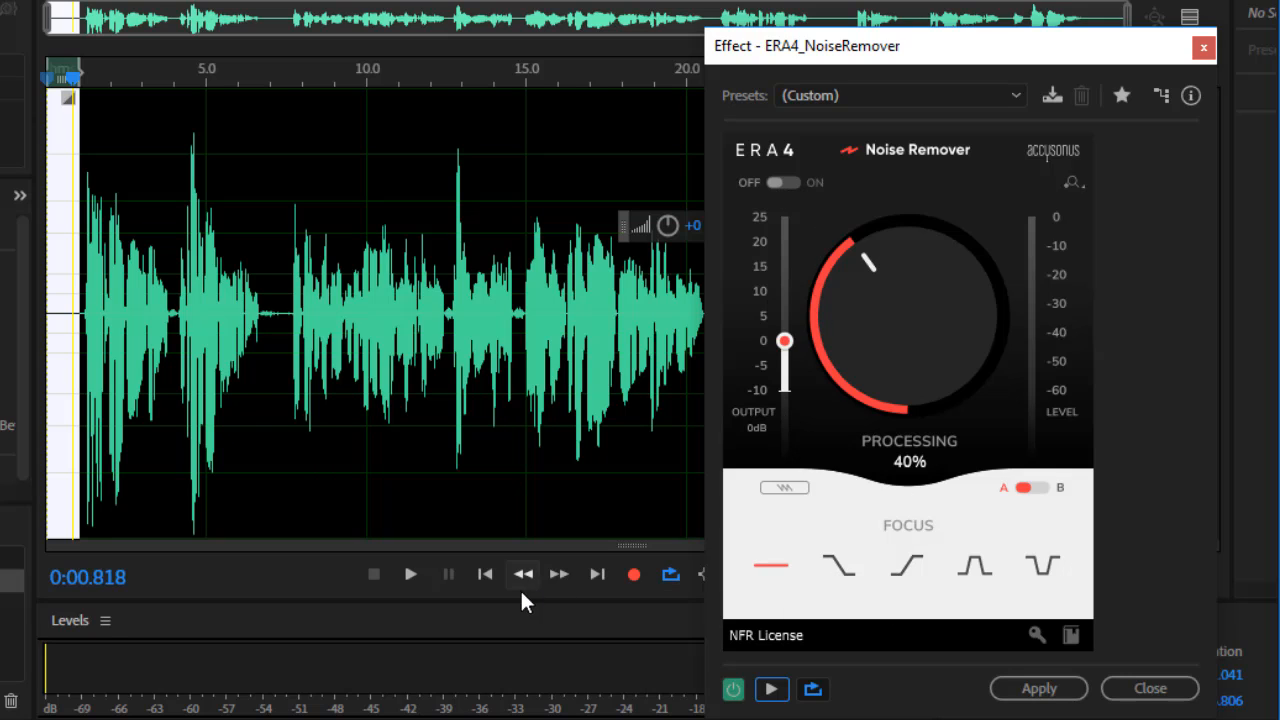
click(771, 689)
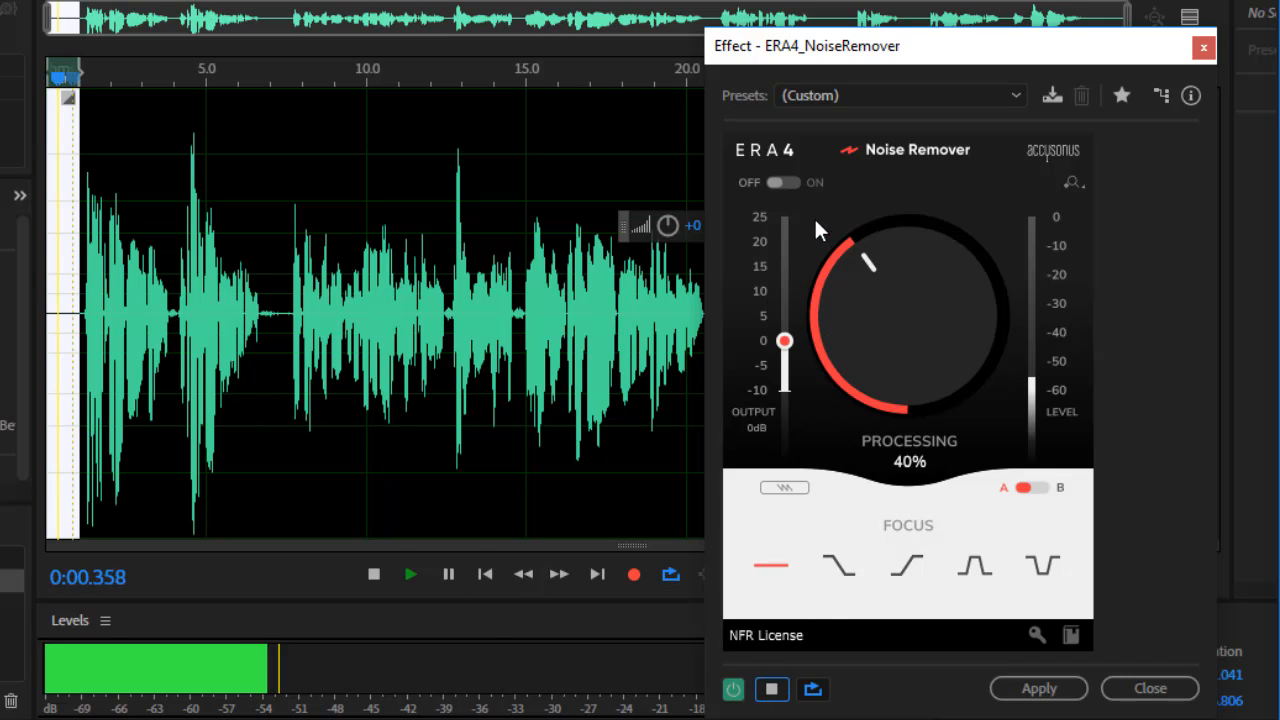
Switch the Noise Remover on and preview both the opening noise and the following speech with it
click(779, 182)
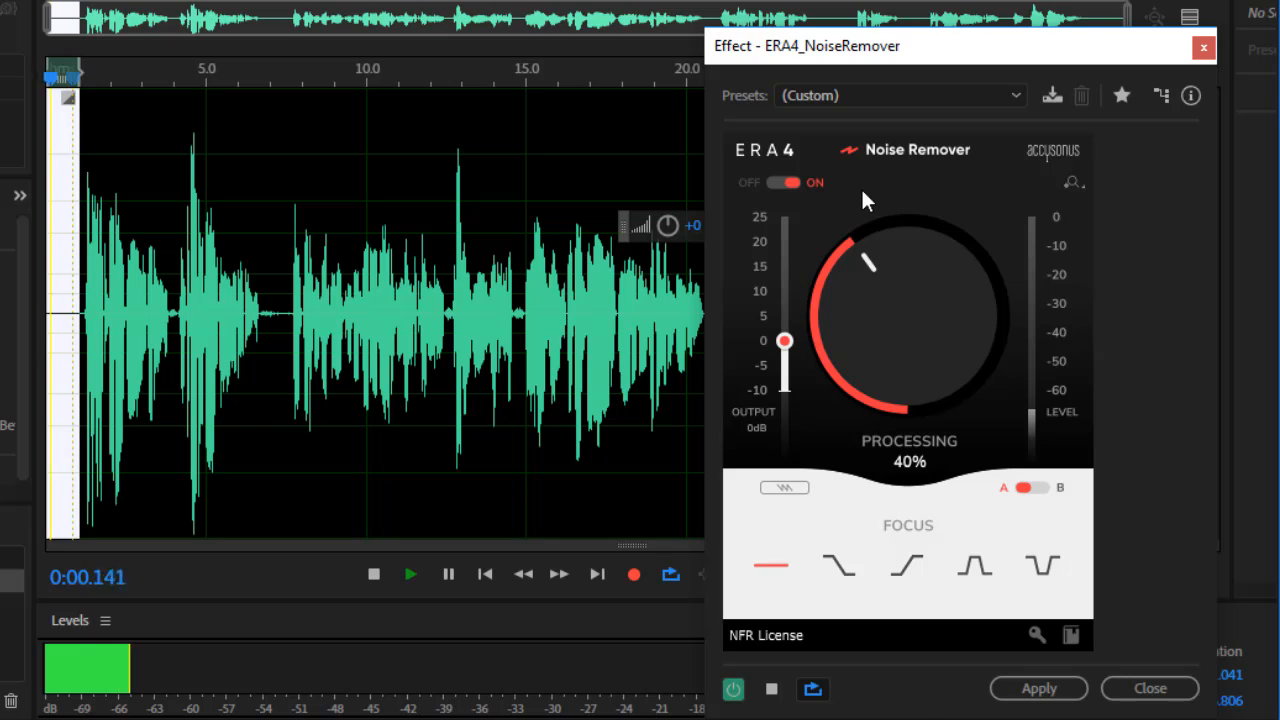
key(space)
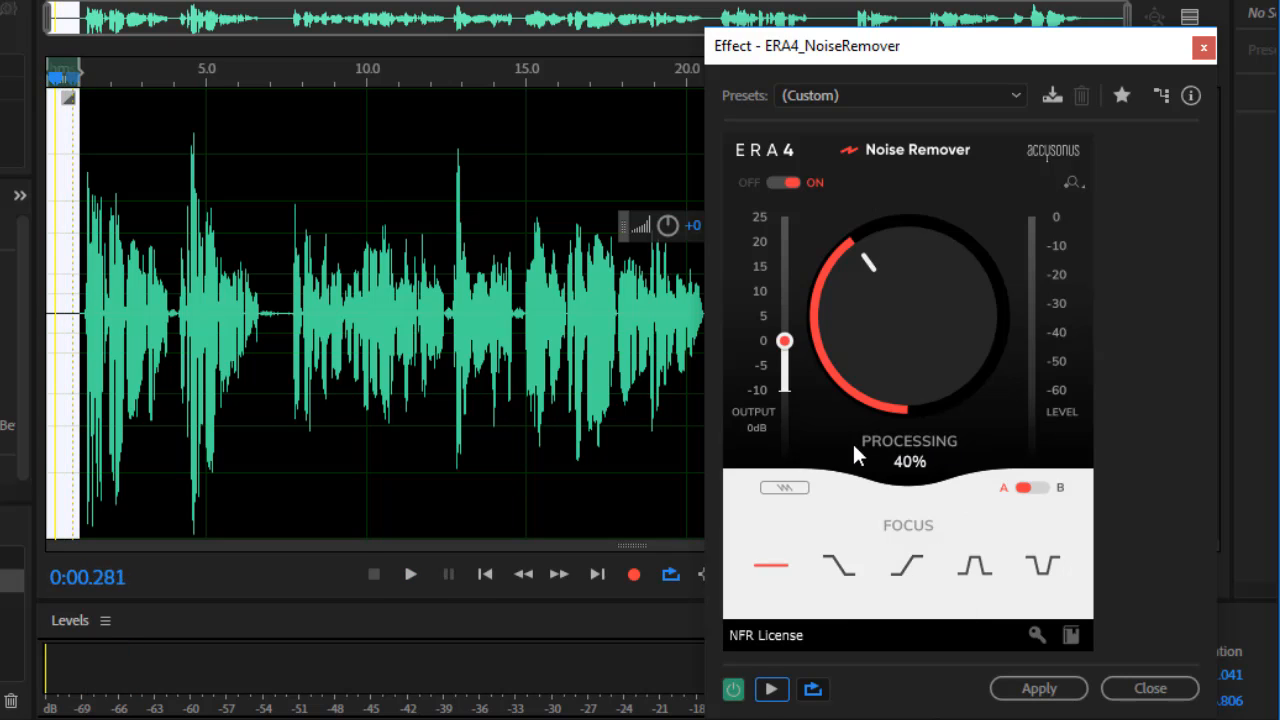
click(771, 689)
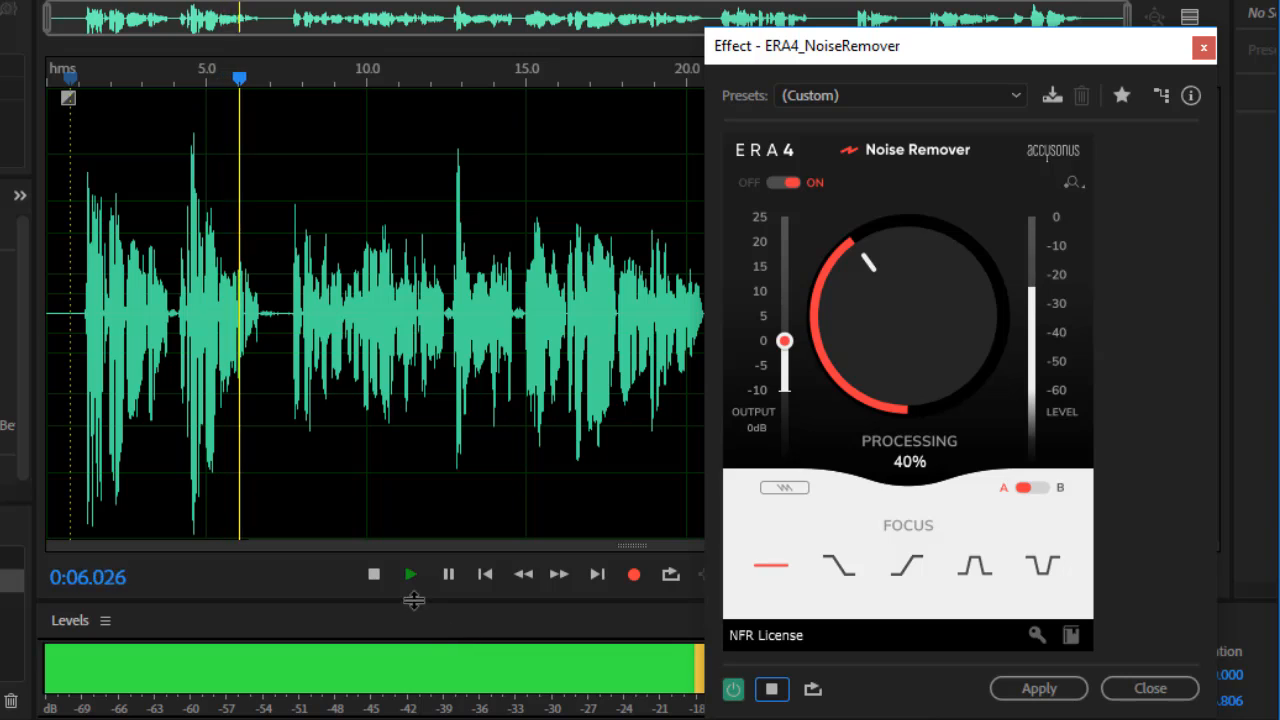
click(771, 689)
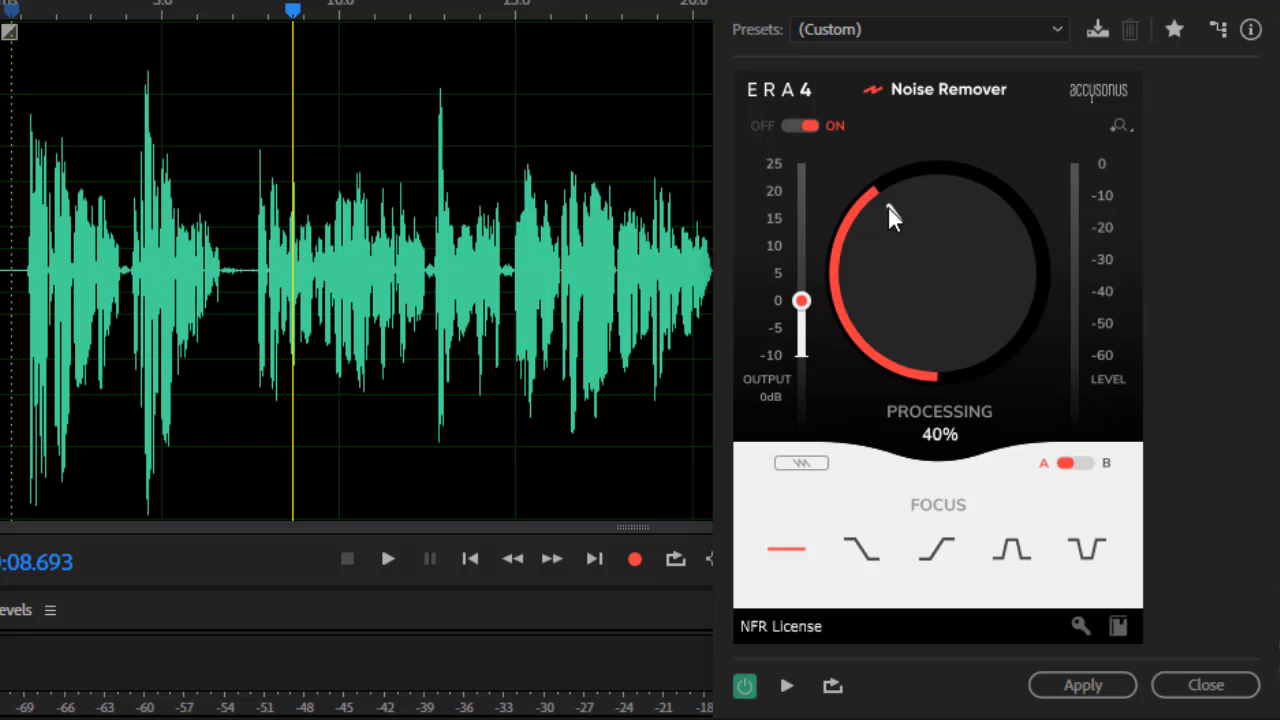
Set the Noise Remover's processing to 0% and loop a preview of the noise at the start of the recording
drag(888, 208, 904, 353)
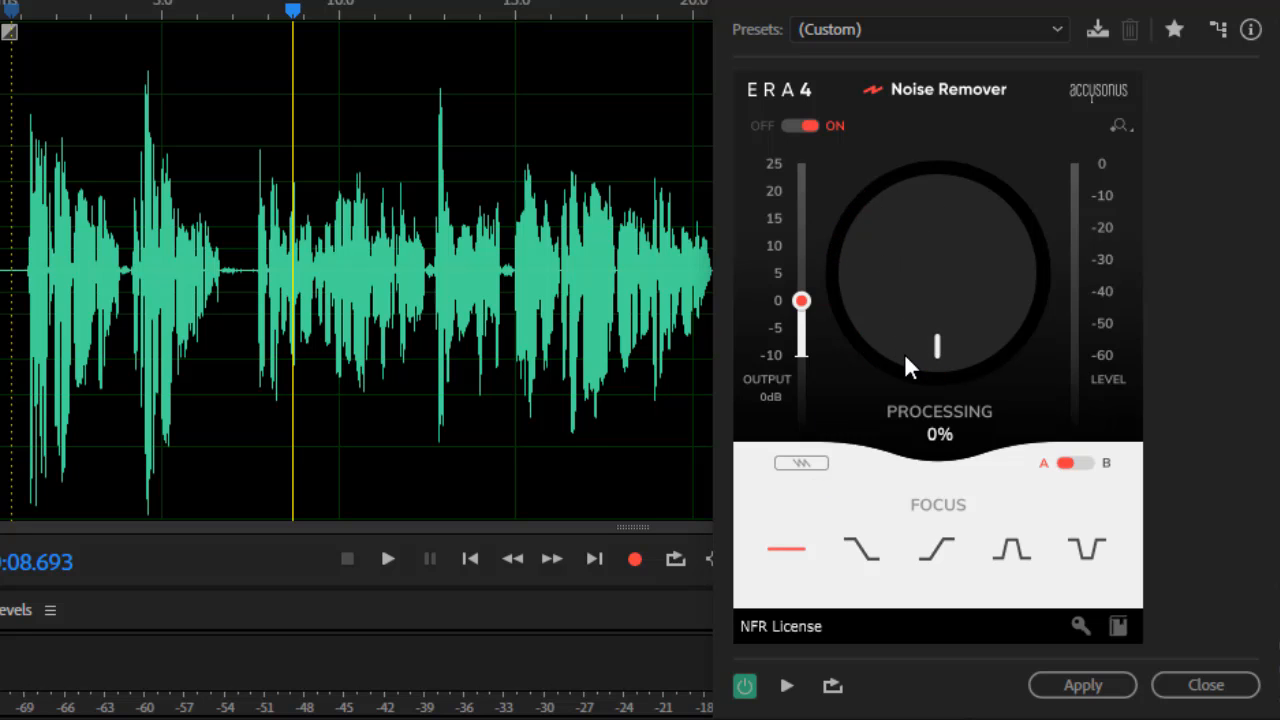
click(470, 560)
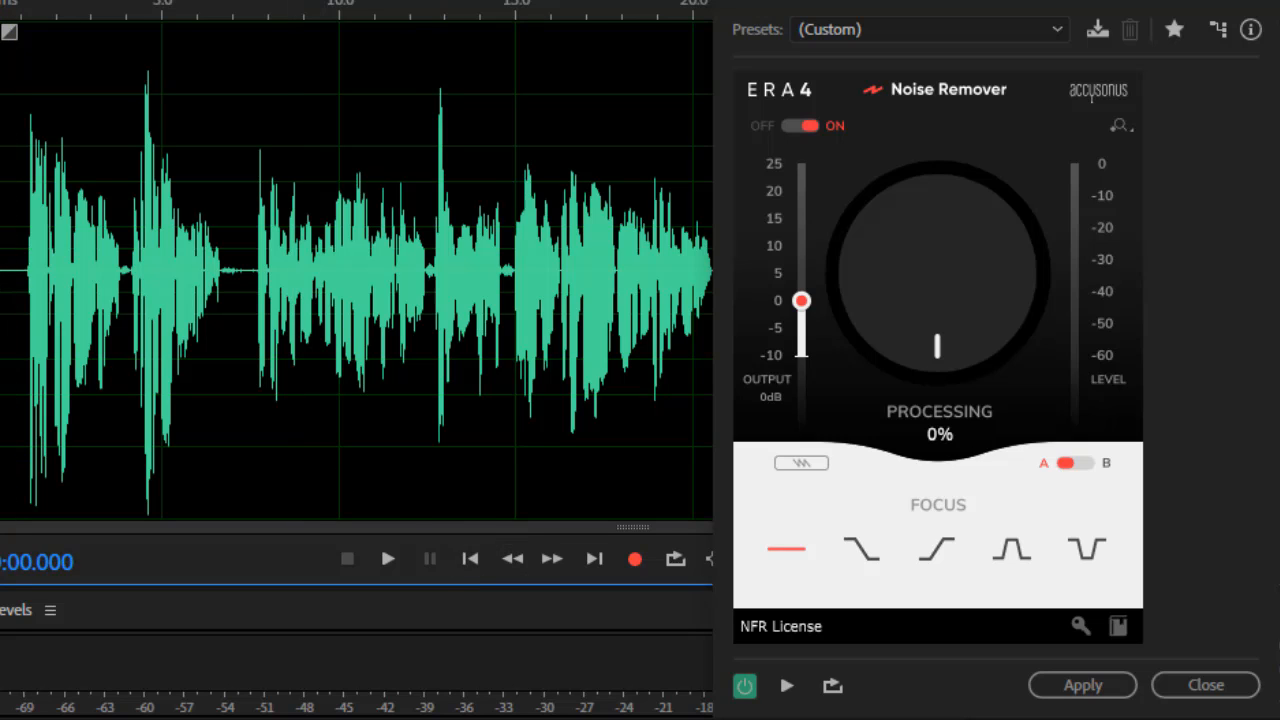
drag(0, 280, 22, 294)
click(833, 686)
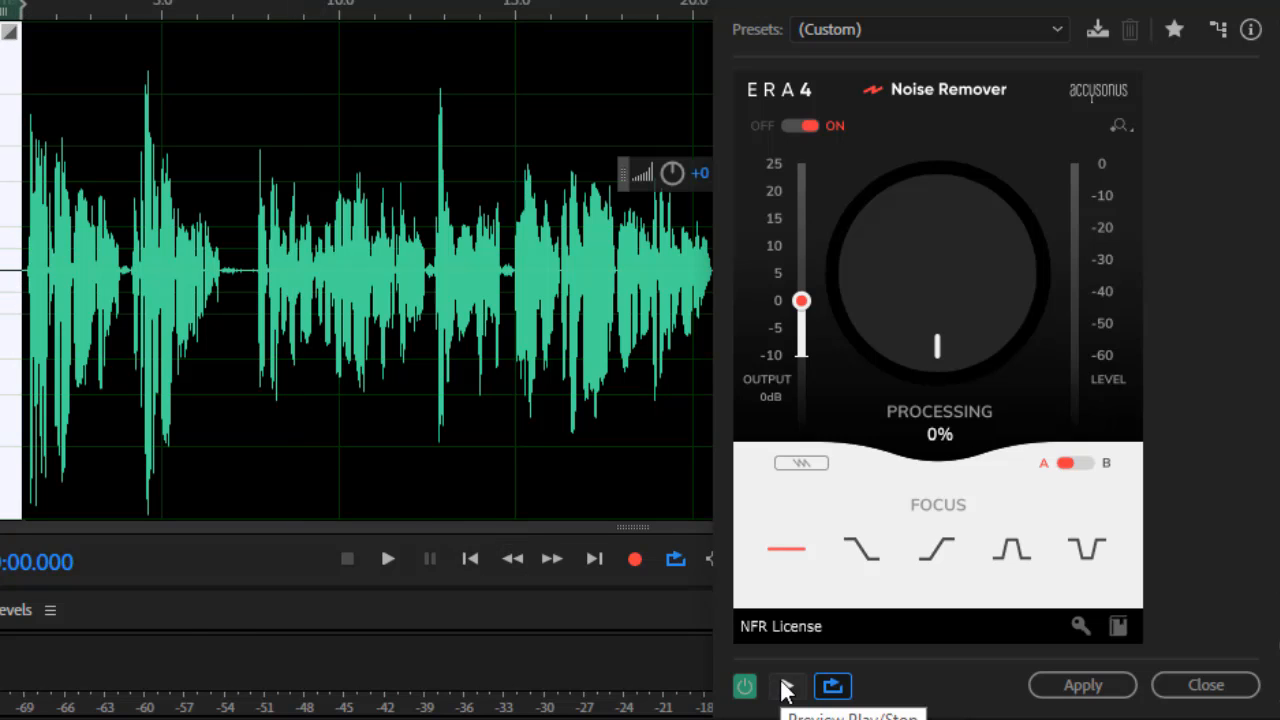
click(786, 686)
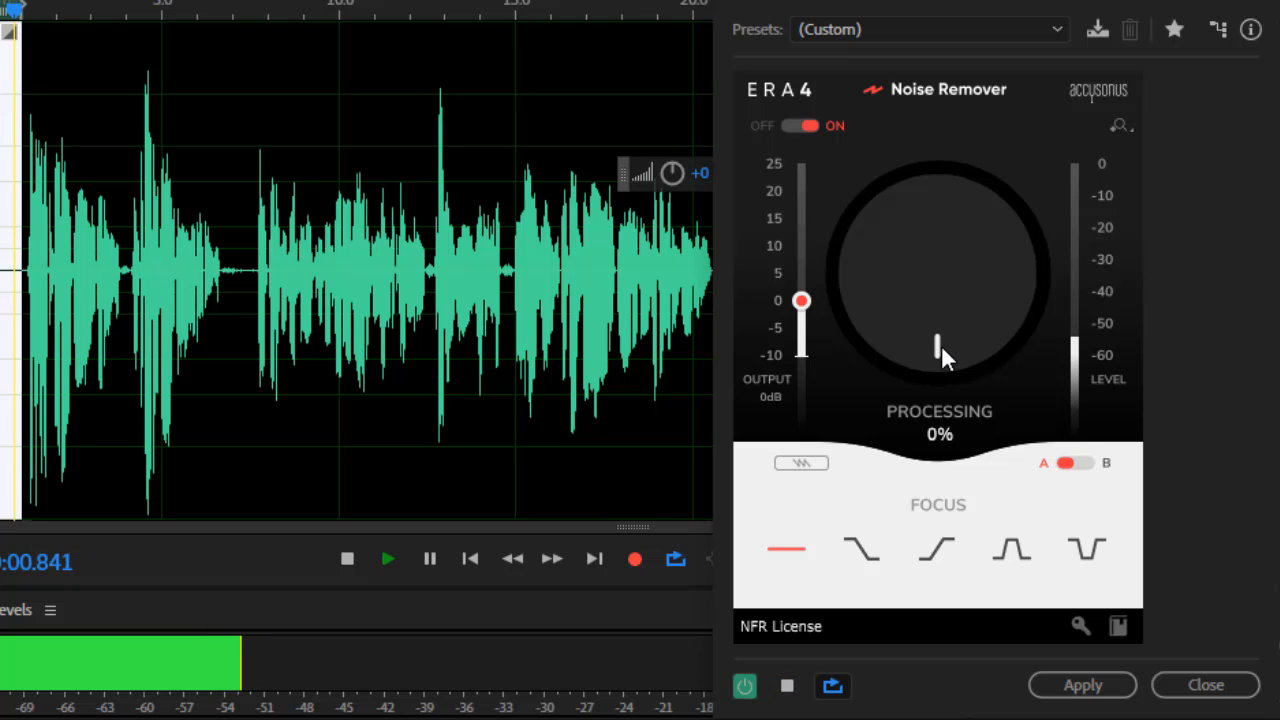
Raise the Noise Remover's processing gradually to 38% during the looped preview, stop playback and apply the effect to the whole recording
drag(941, 350, 908, 337)
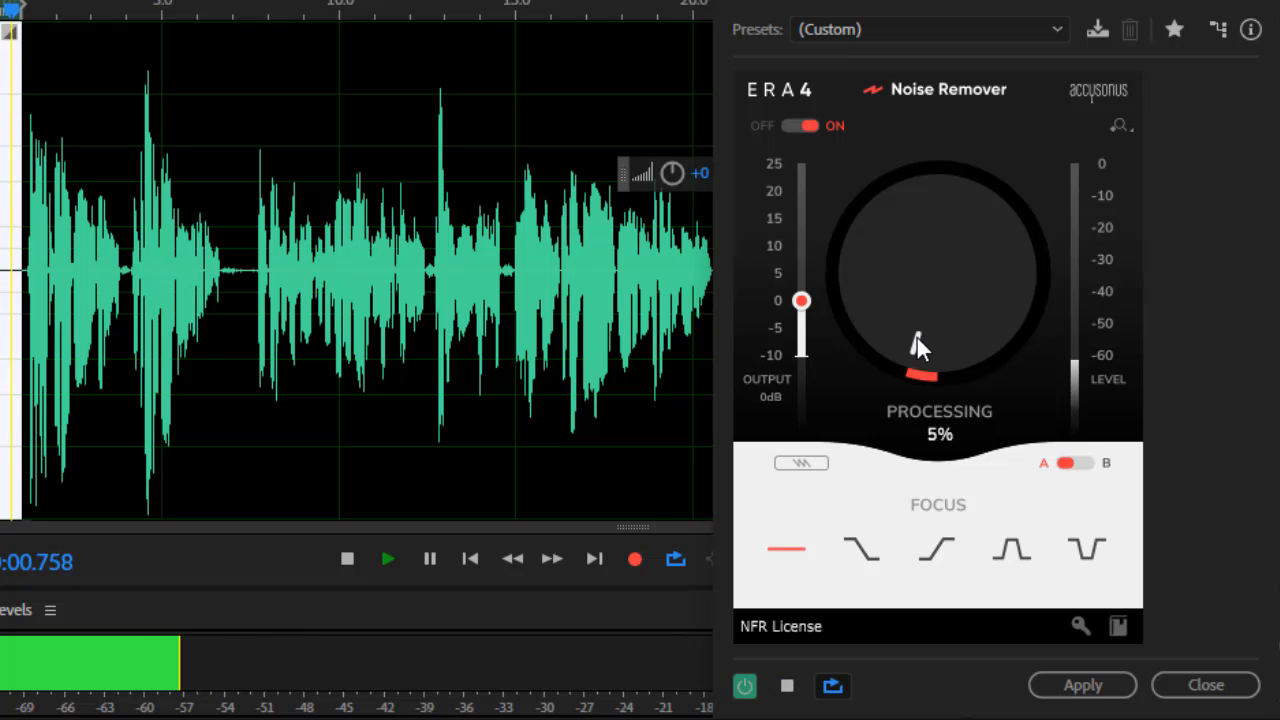
drag(917, 339, 873, 214)
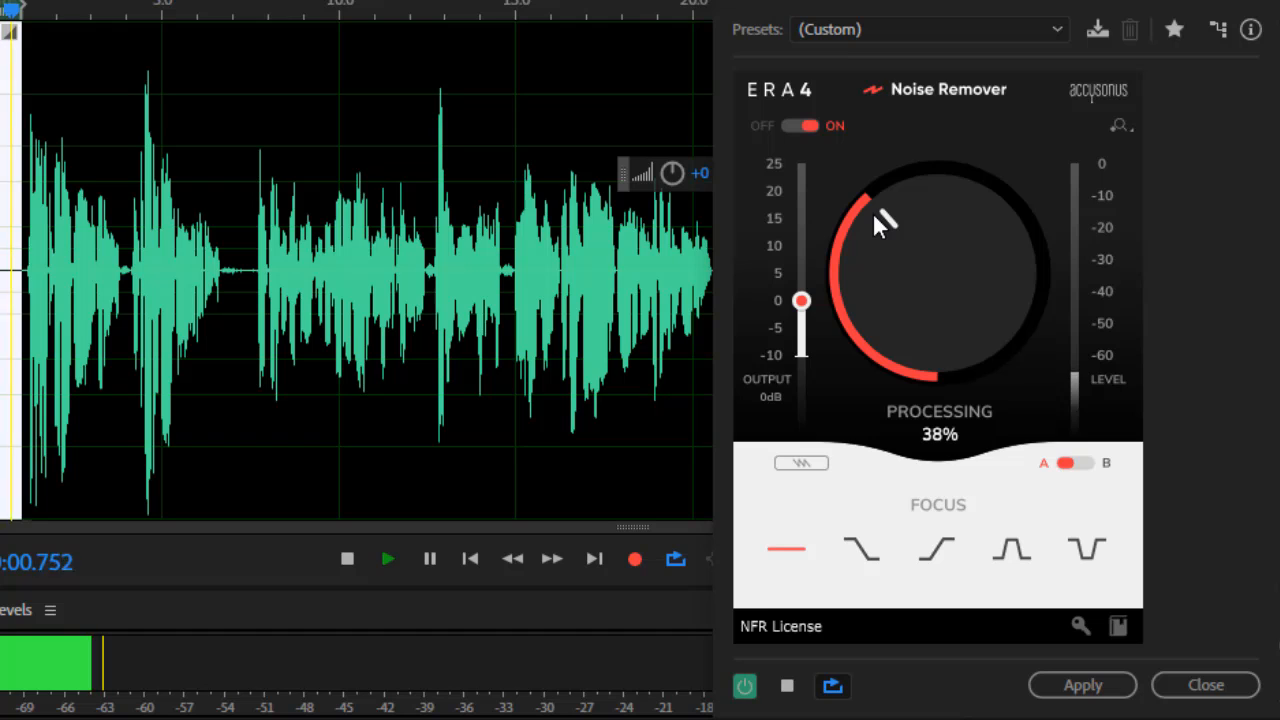
click(787, 686)
click(1085, 688)
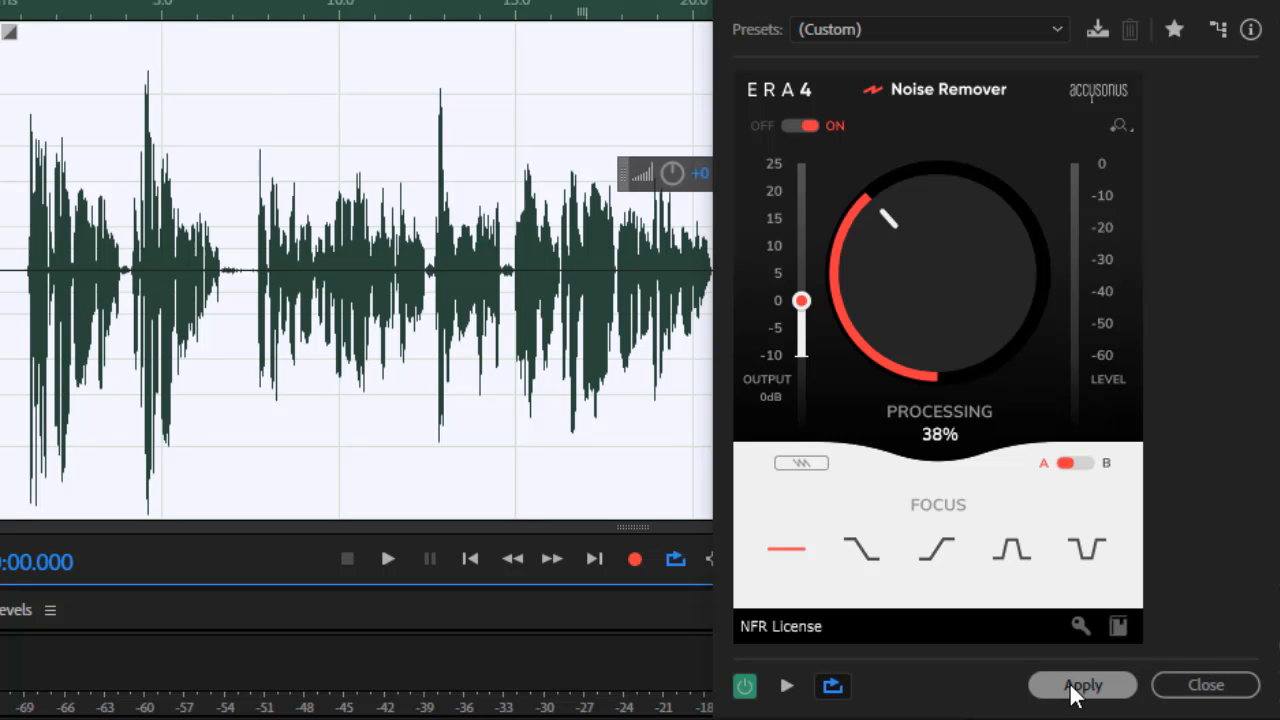
click(1075, 690)
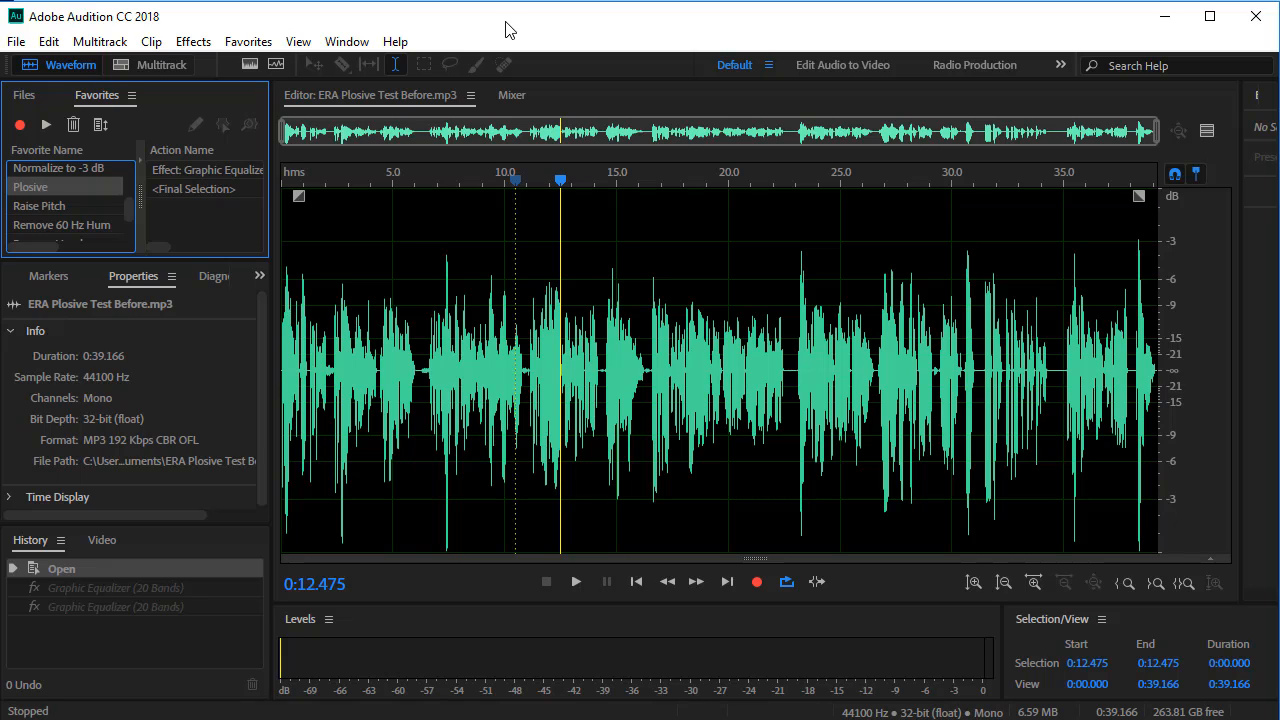
Open the Graphic Equalizer (20 Bands) for the plosive test recording, examine its low-frequency band settings and close it without applying
double_click(657, 344)
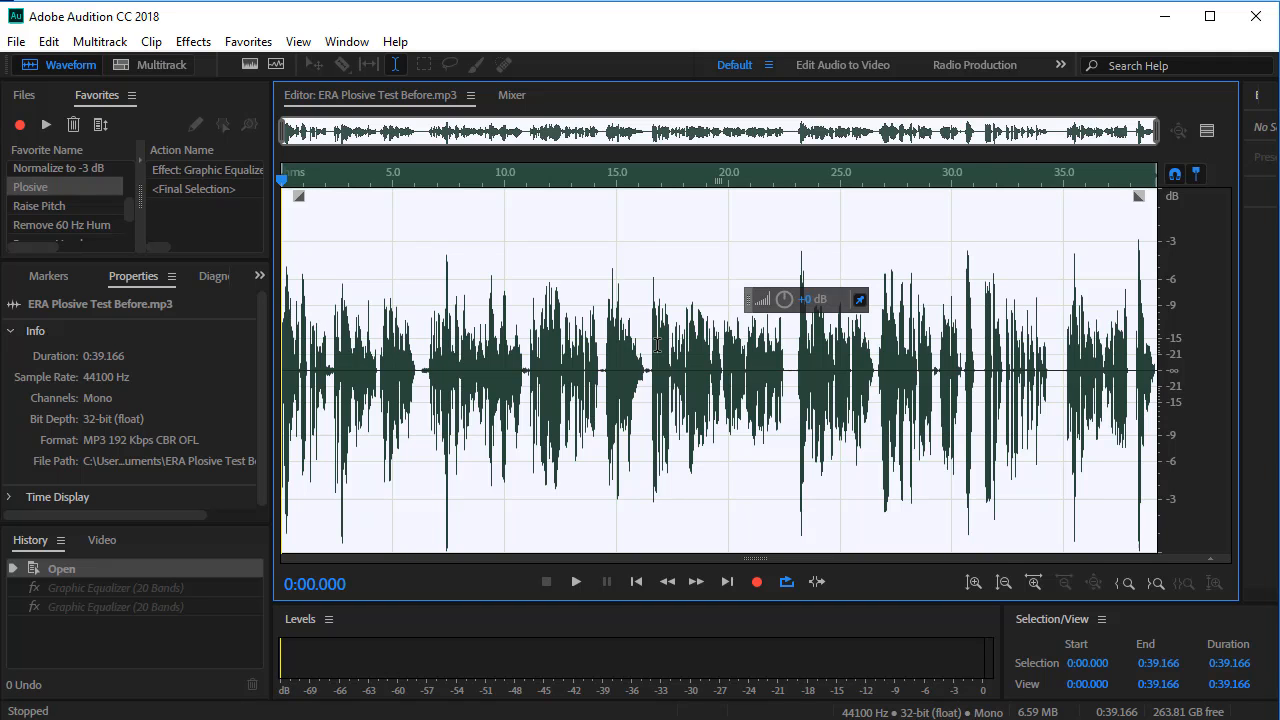
click(623, 344)
click(193, 41)
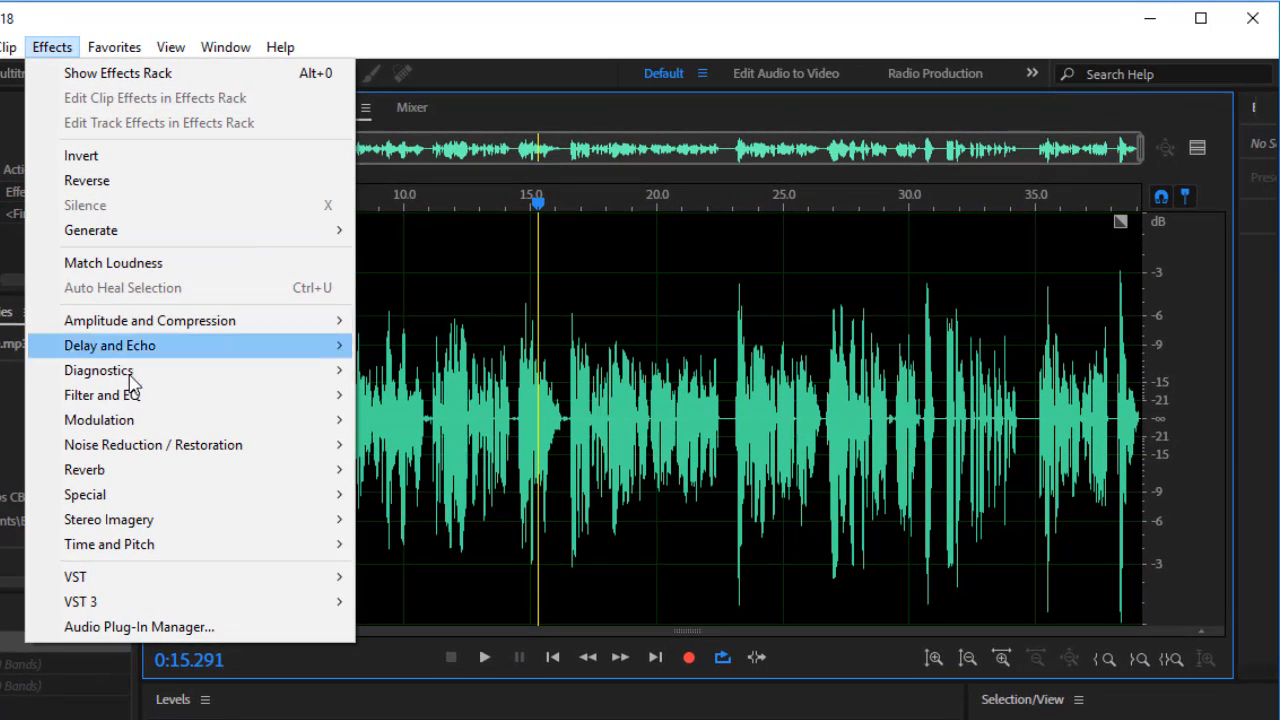
mouse_move(193, 405)
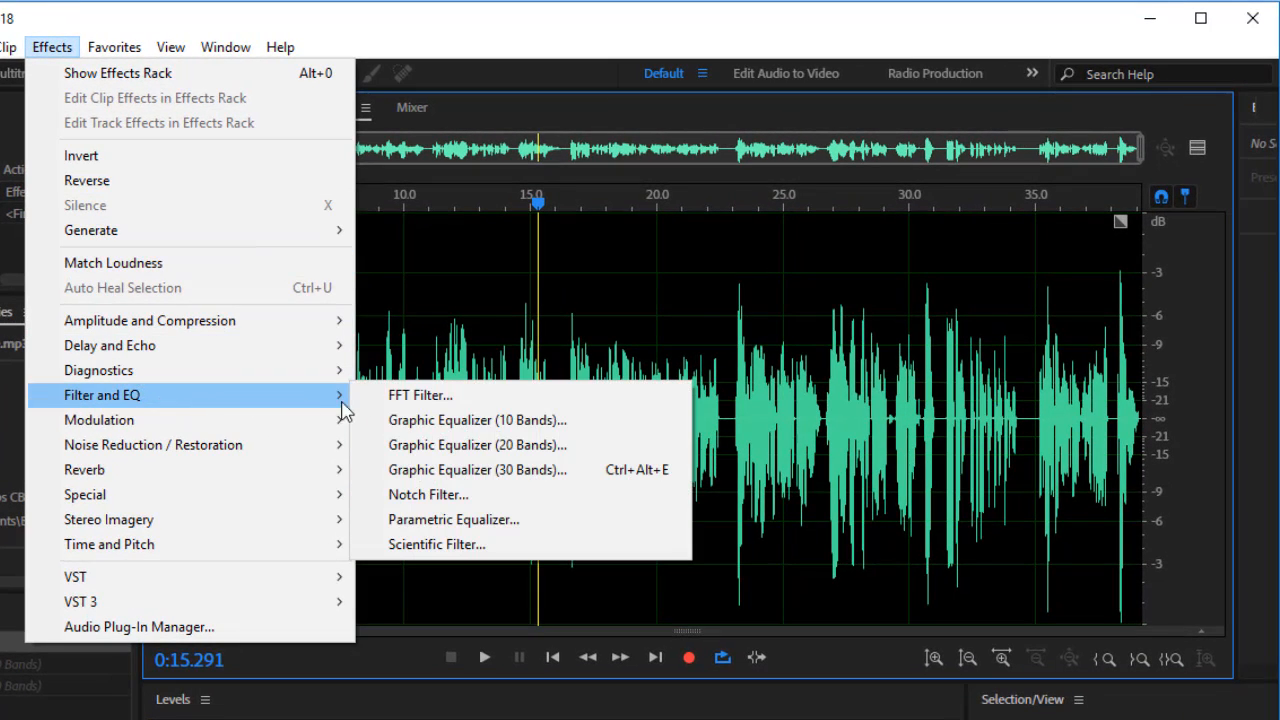
click(426, 444)
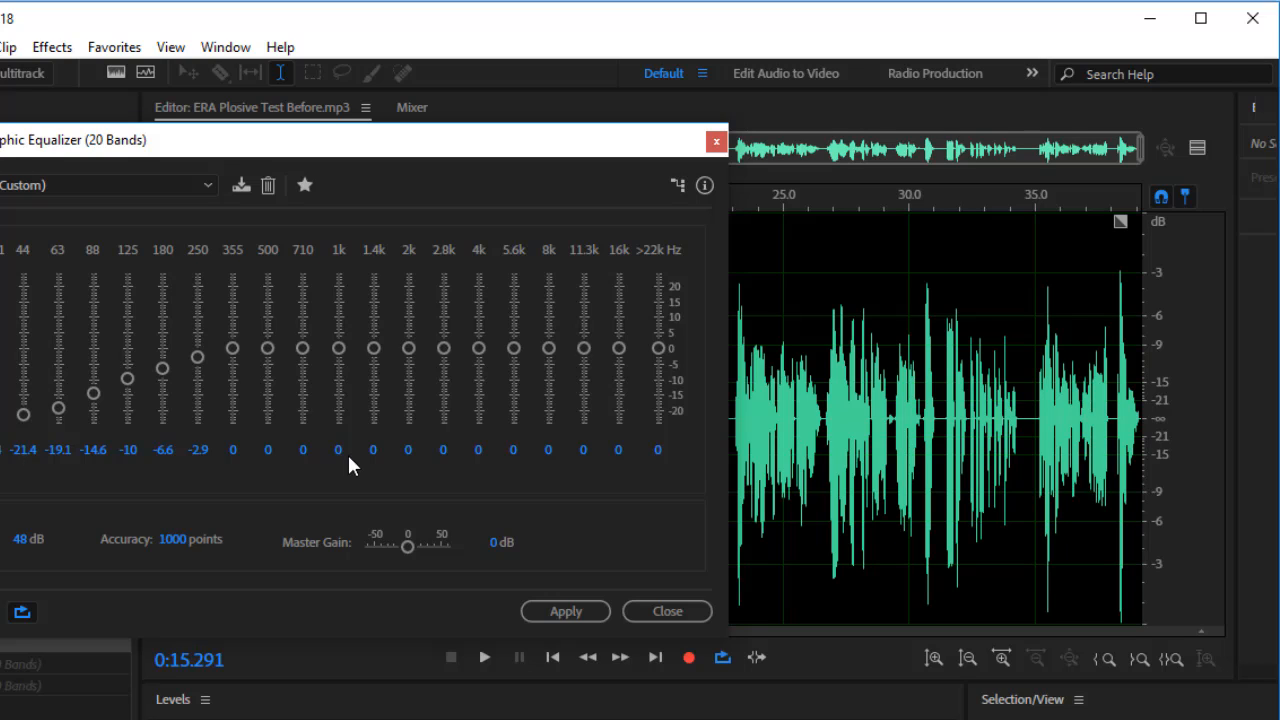
click(667, 611)
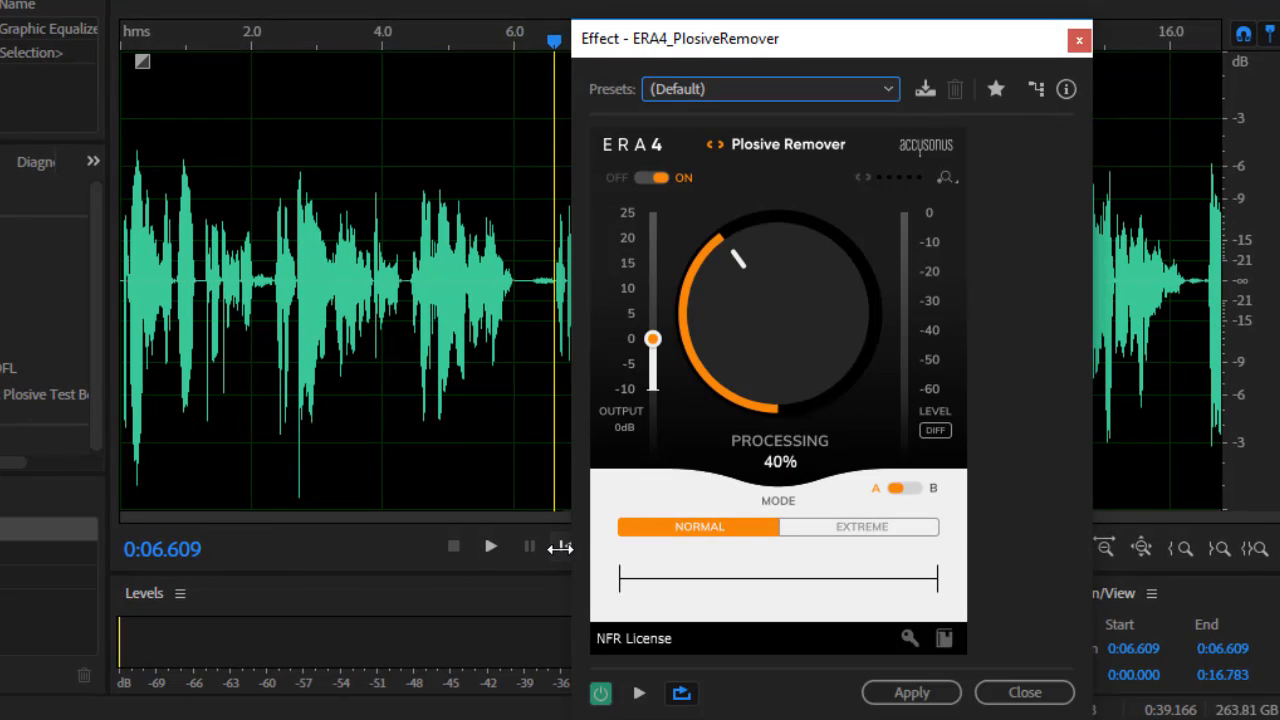
Return to the start of the plosive recording, set the Plosive Remover's processing to 0% and preview the opening words
click(562, 547)
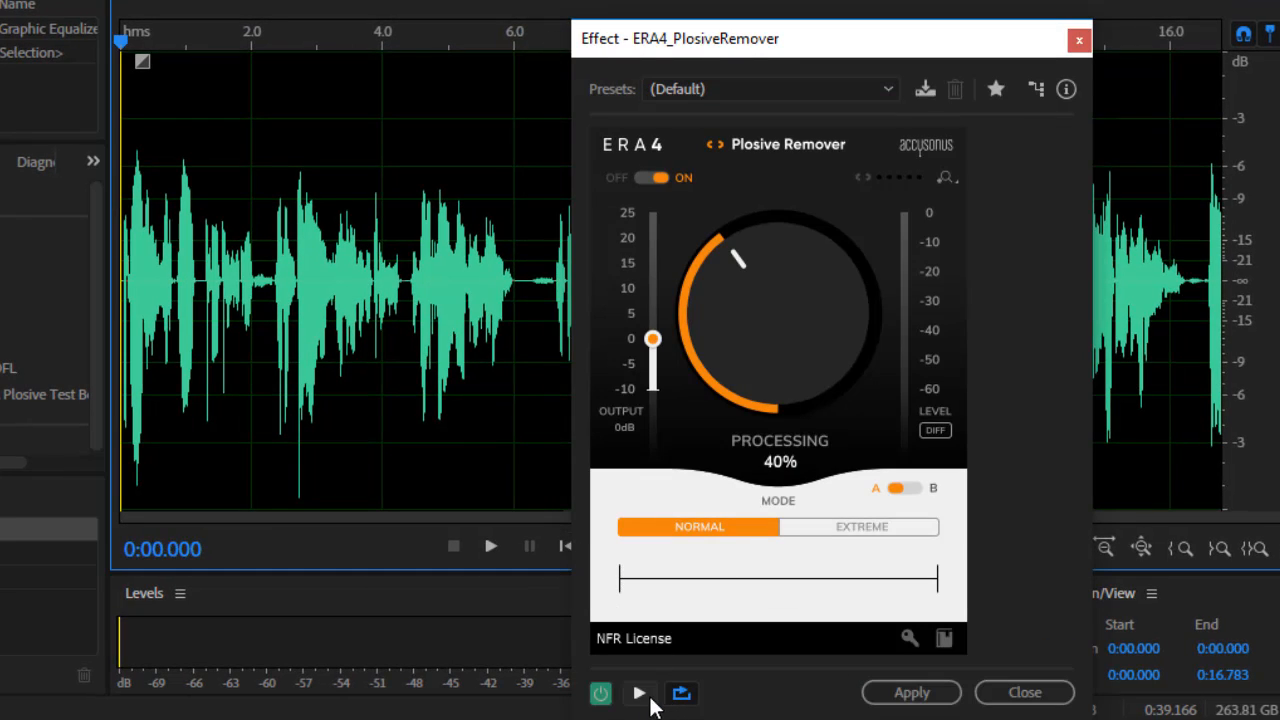
drag(744, 265, 719, 413)
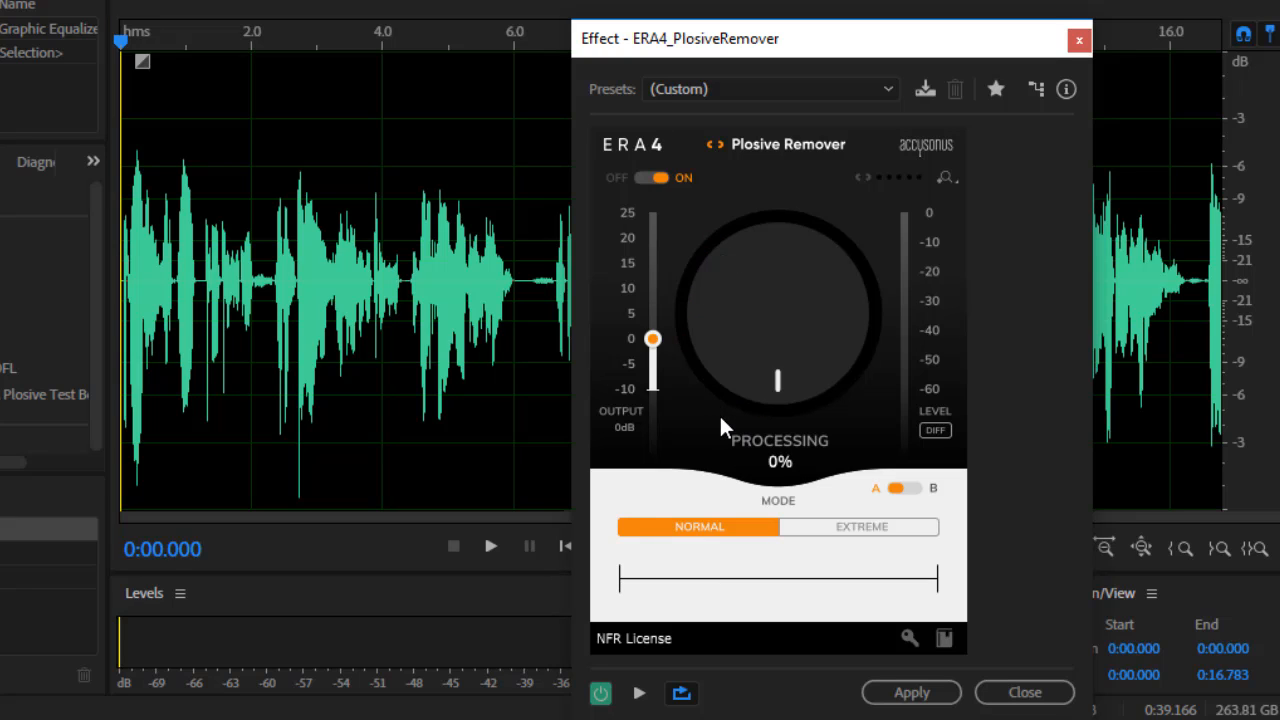
click(638, 694)
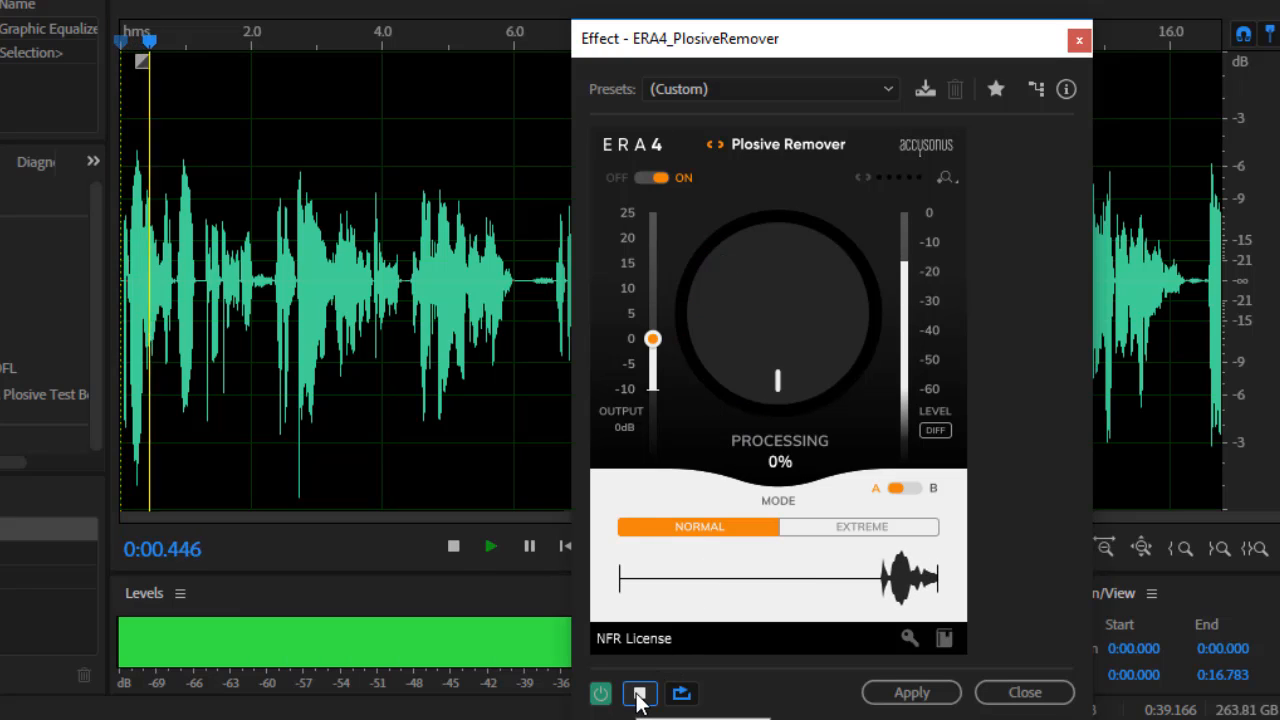
click(638, 694)
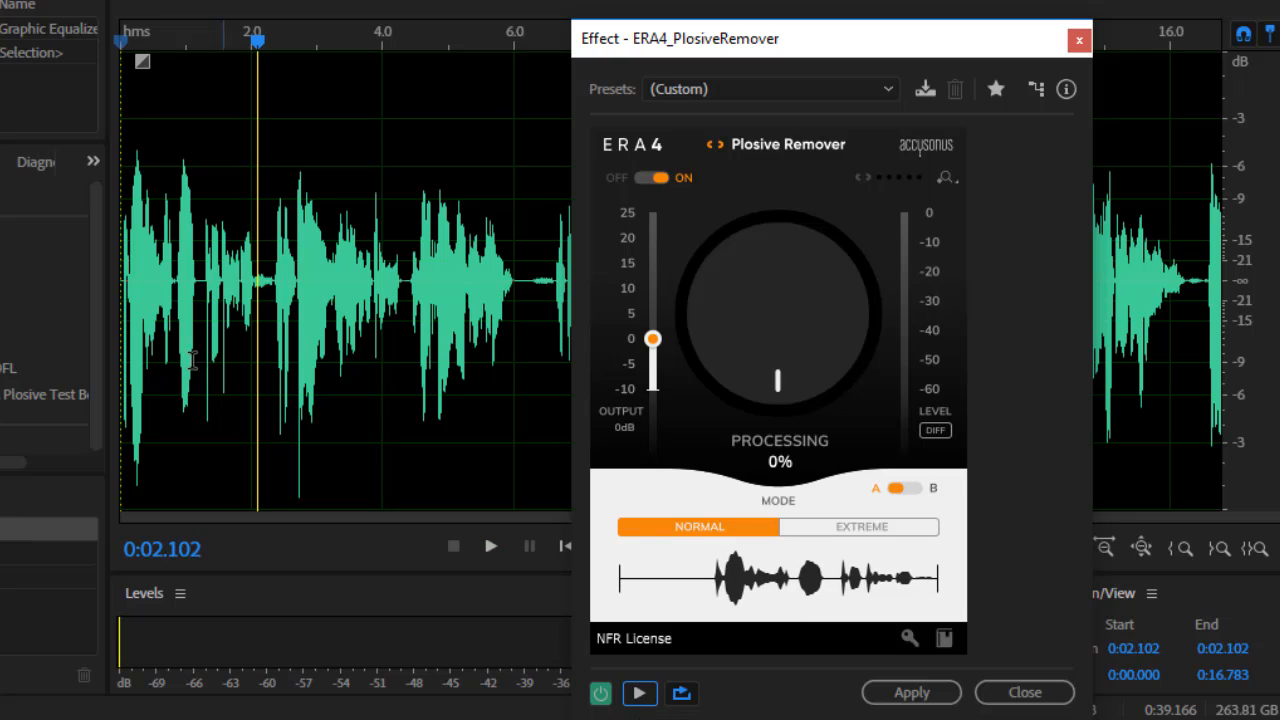
Select about the first 2.2 seconds of the recording and listen to that phrase in a looped preview without plosive processing
drag(260, 277, 105, 295)
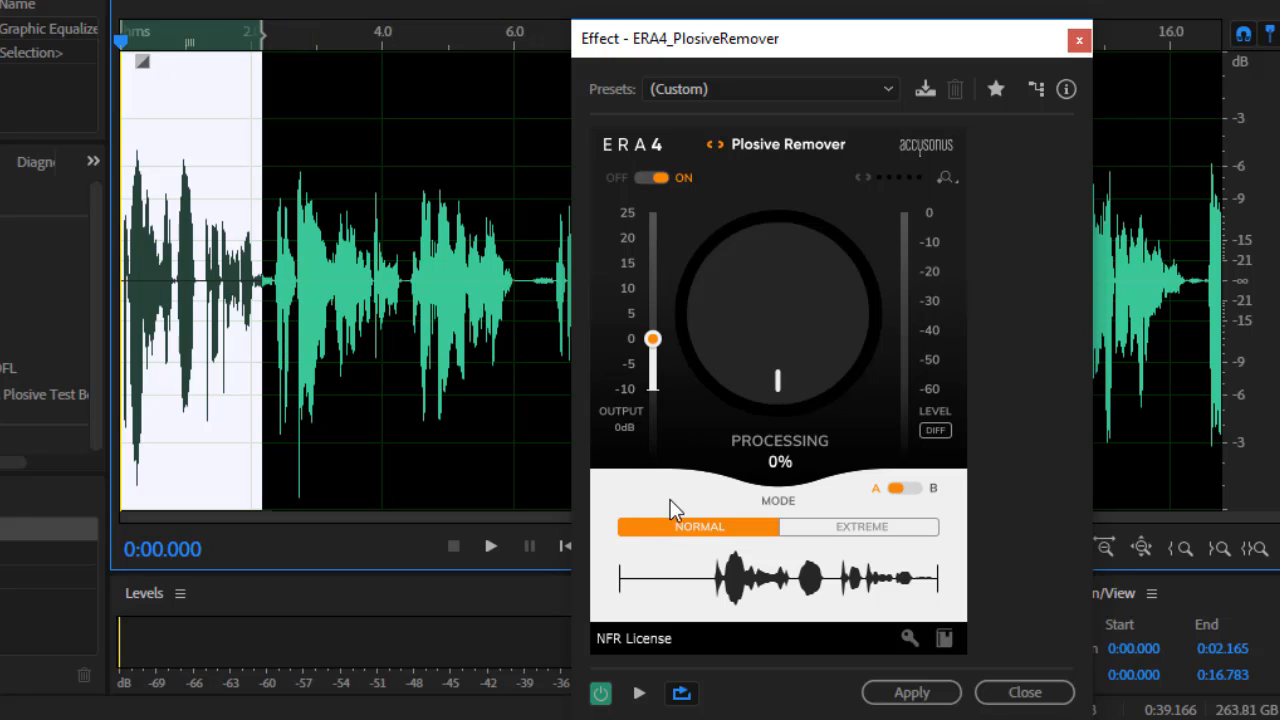
click(639, 692)
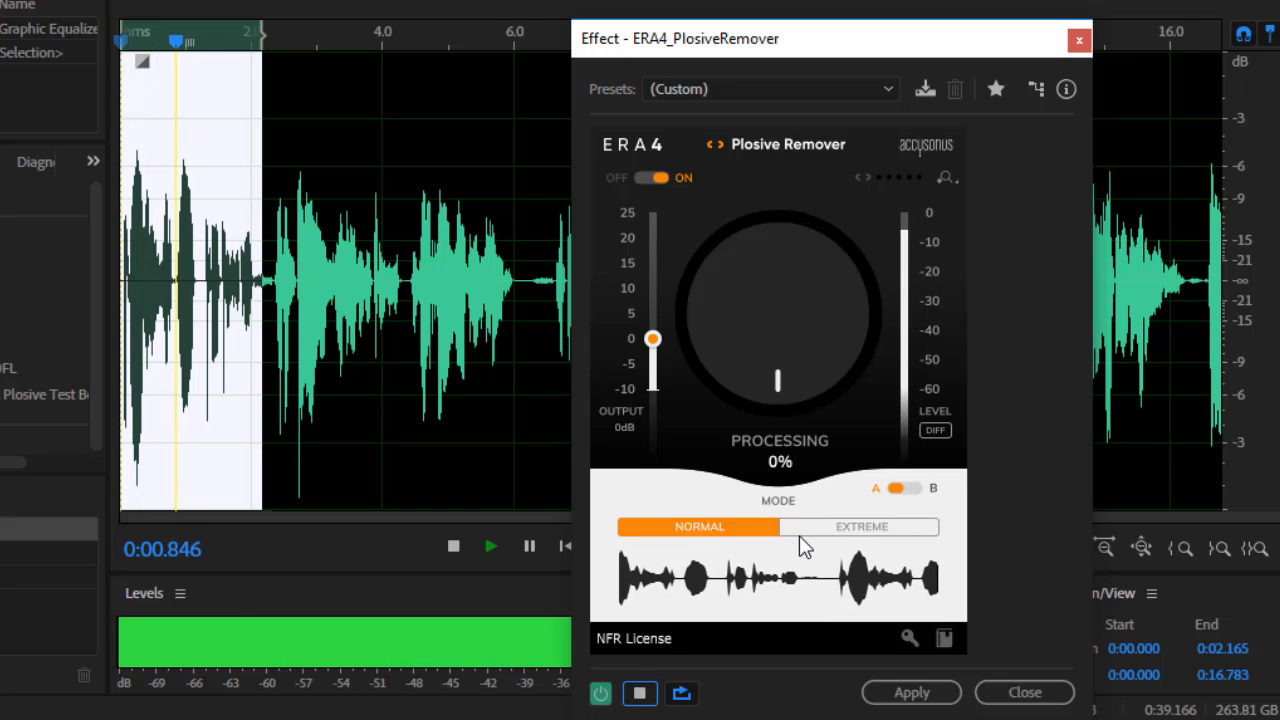
click(640, 693)
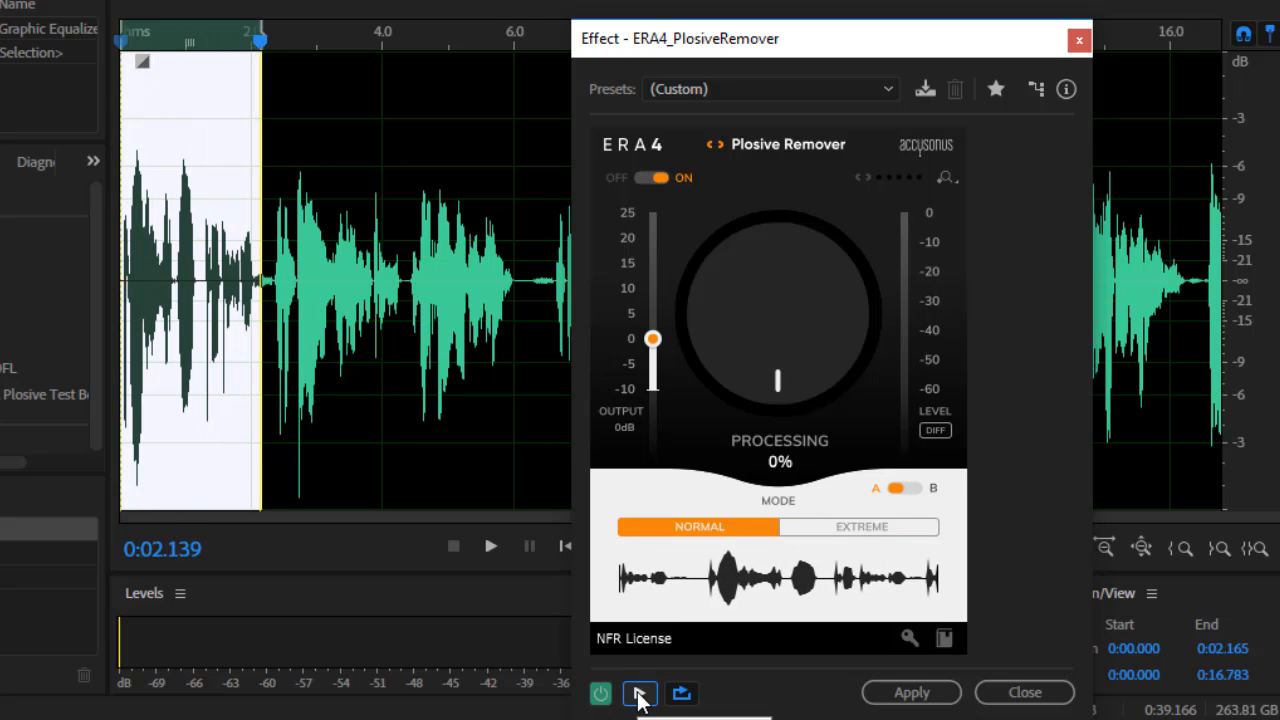
Raise the Plosive Remover's processing in stages to 21%, 32% and 50% while looping a preview of the selected phrase
click(639, 692)
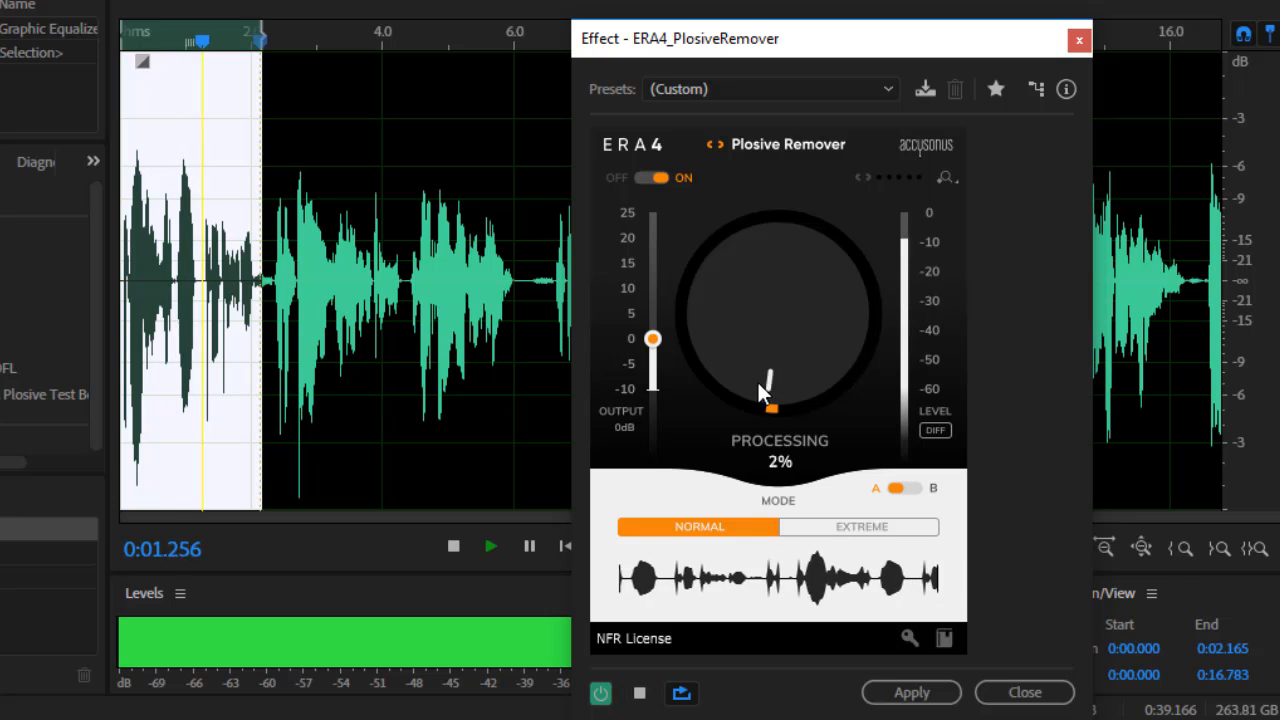
drag(719, 365, 704, 339)
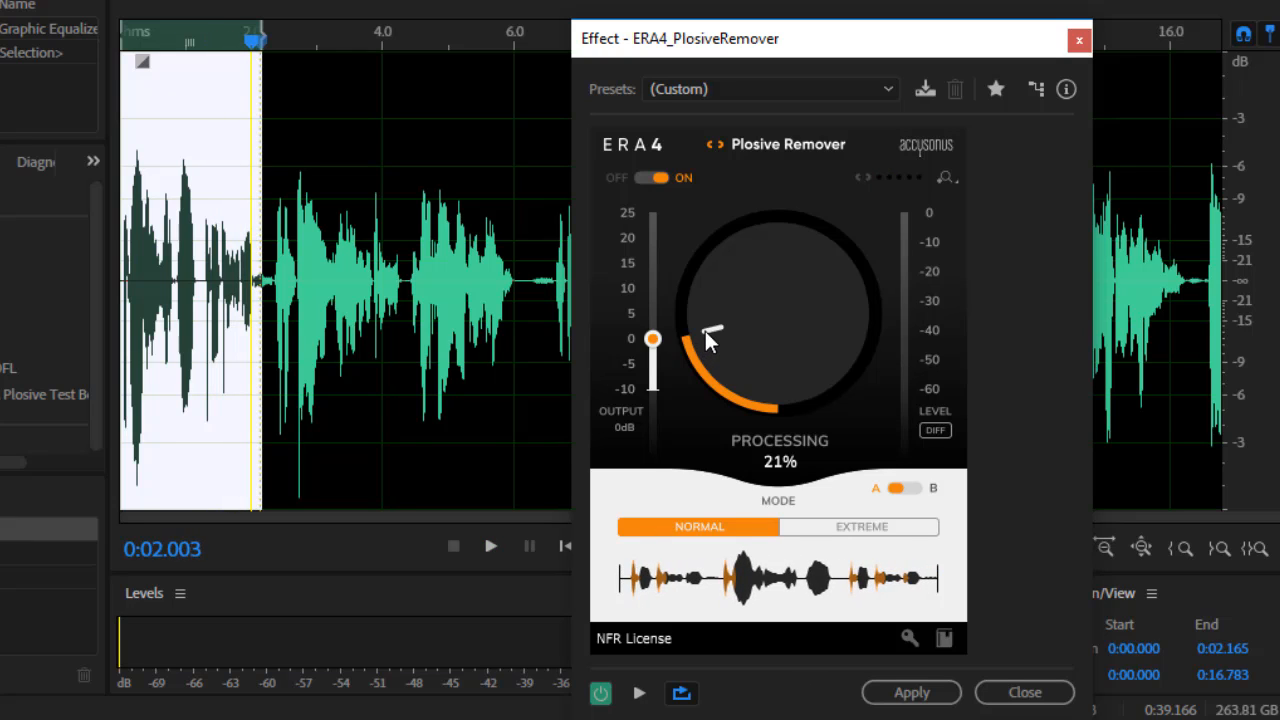
drag(705, 331, 708, 294)
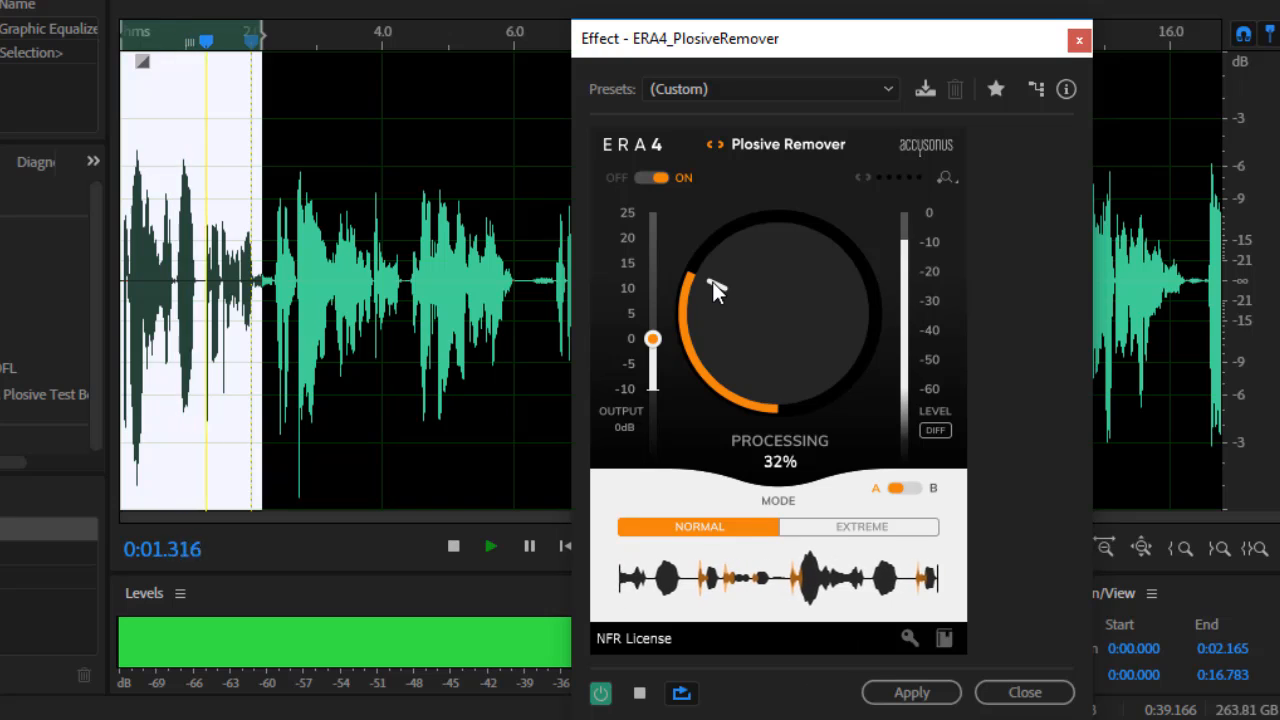
drag(712, 281, 787, 230)
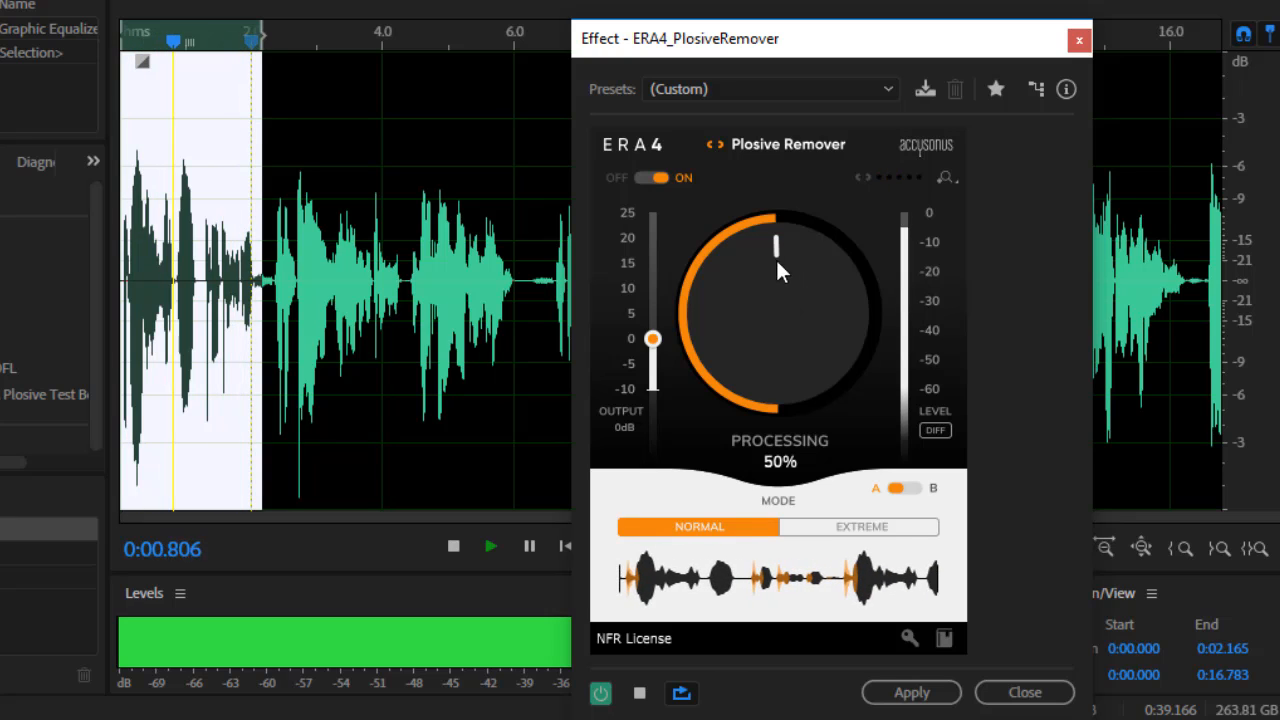
key(space)
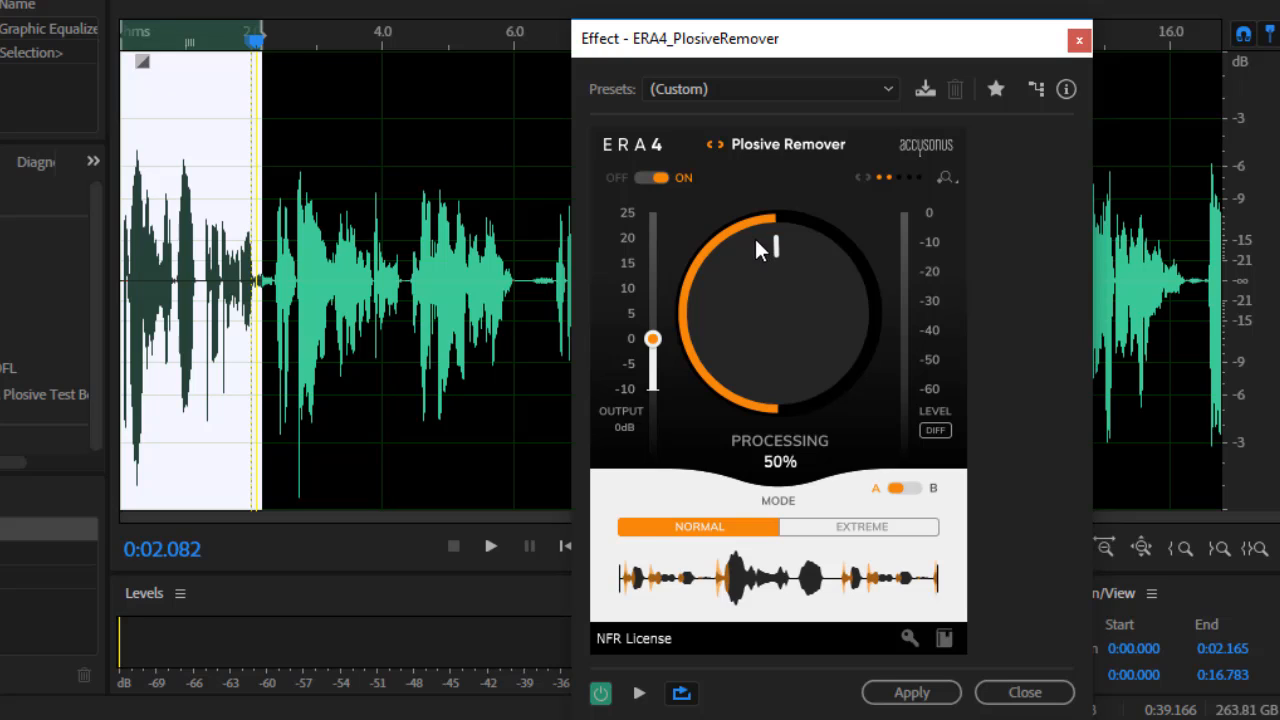
Compare the selected phrase with the Plosive Remover switched off and switched back on, previewing it in each state
click(657, 174)
key(space)
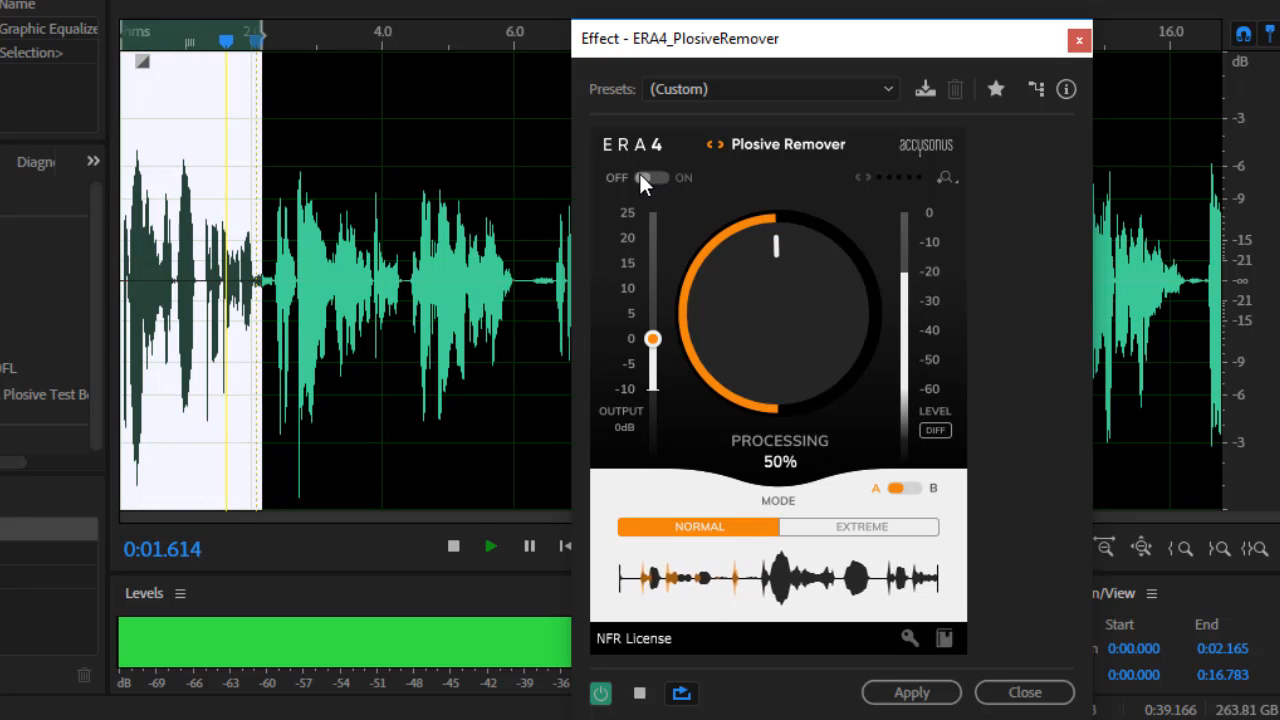
key(space)
click(641, 177)
key(space)
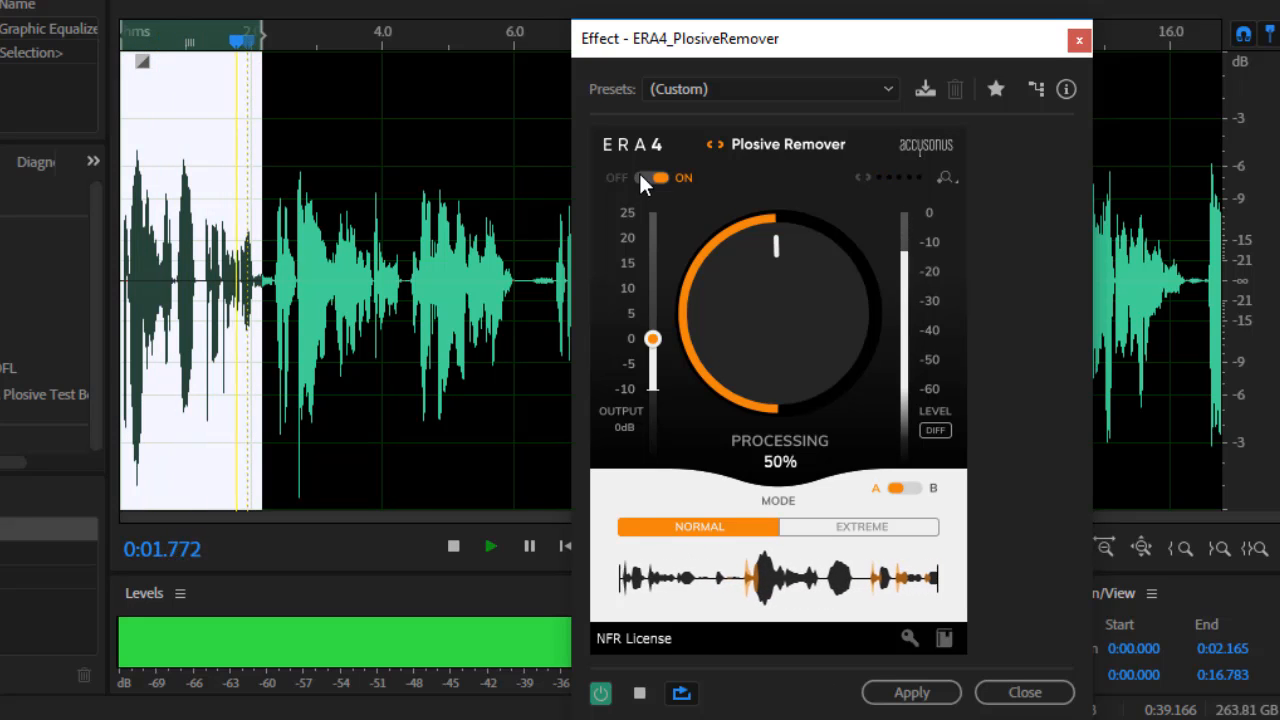
key(space)
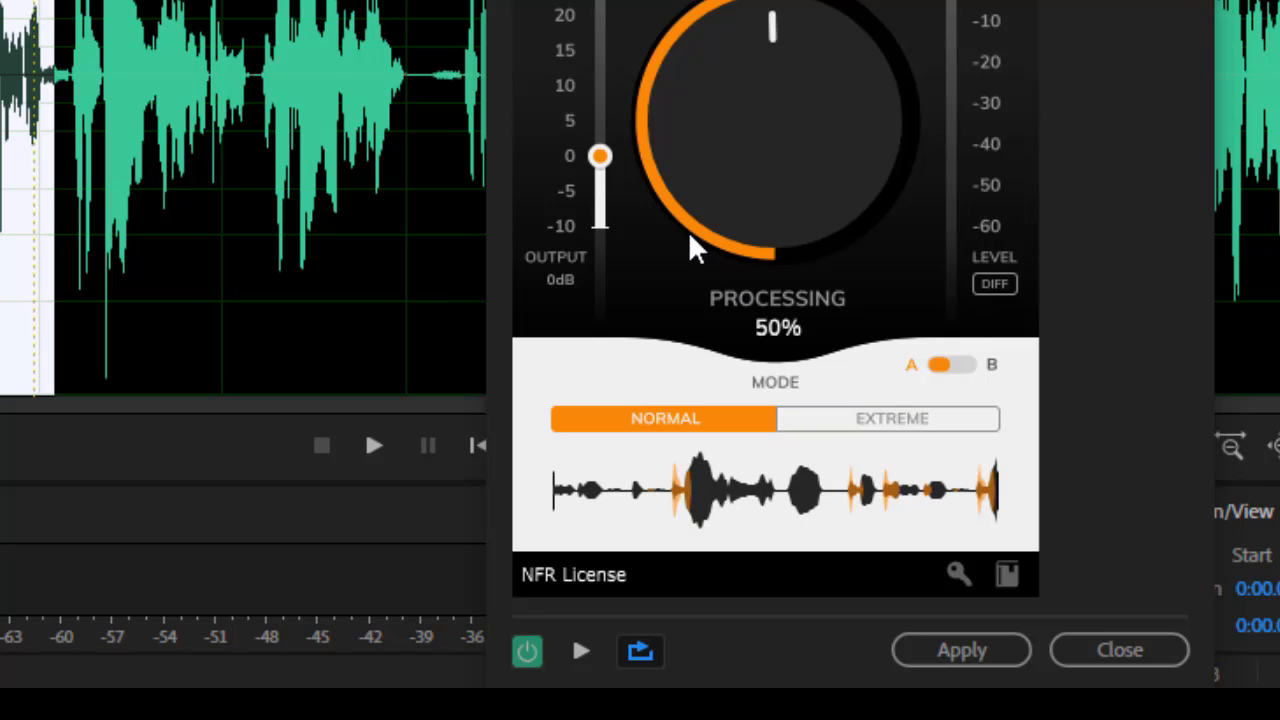
Preview the processed phrase again, select the whole visible 16.783-second stretch and apply the Plosive Remover at 50%
click(581, 651)
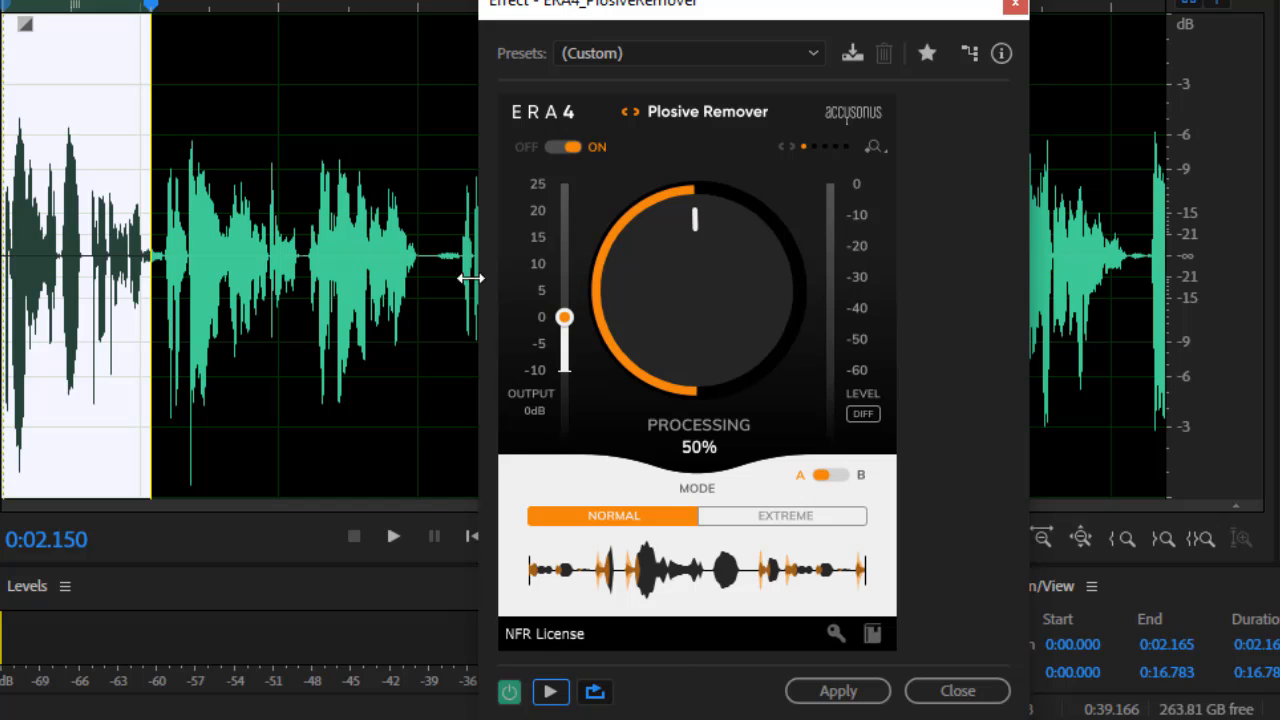
double_click(425, 271)
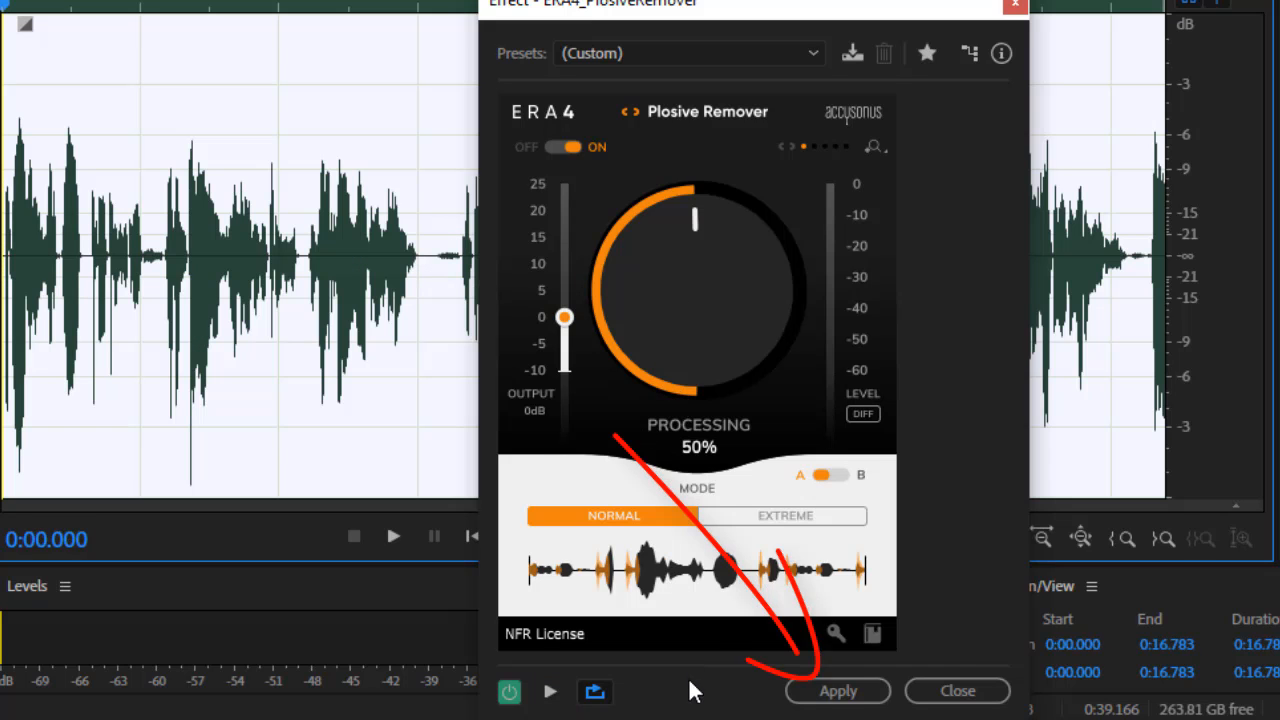
click(838, 691)
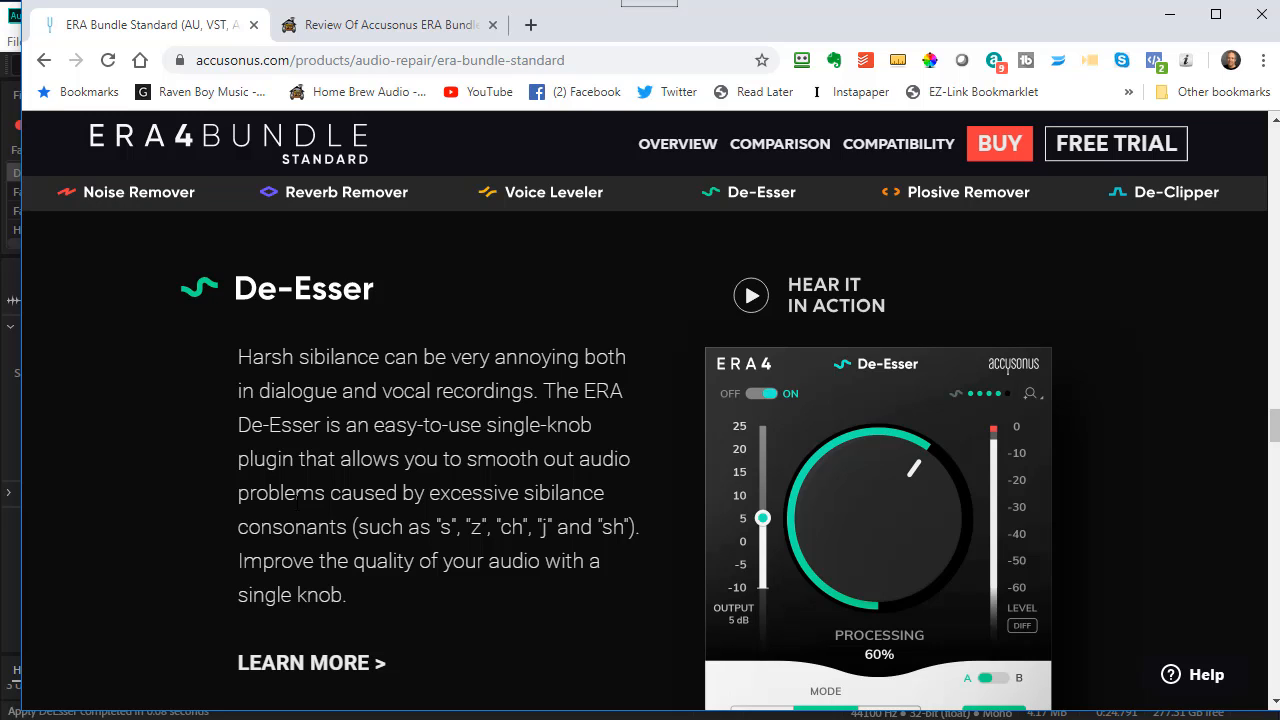
Switch to Adobe Audition, open the built-in DeEsser, examine its mode, threshold, center frequency and bandwidth settings, and close it
key(alt+Tab)
click(185, 42)
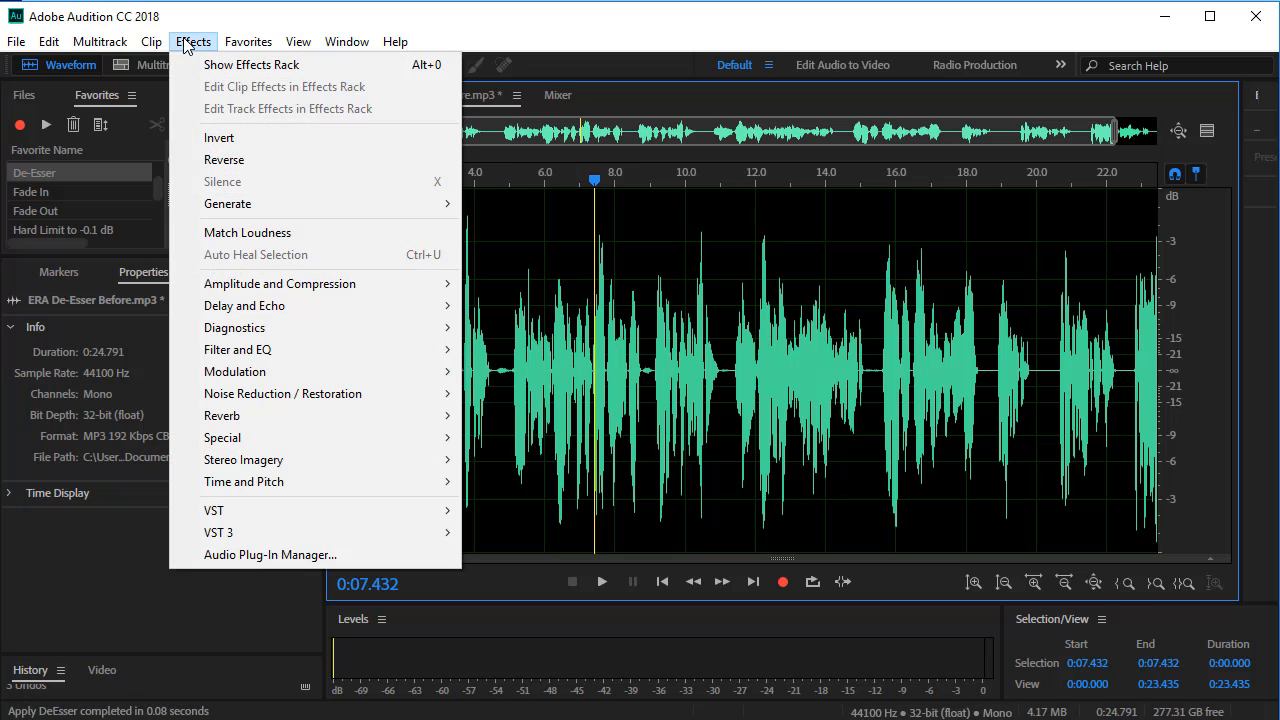
mouse_move(300, 284)
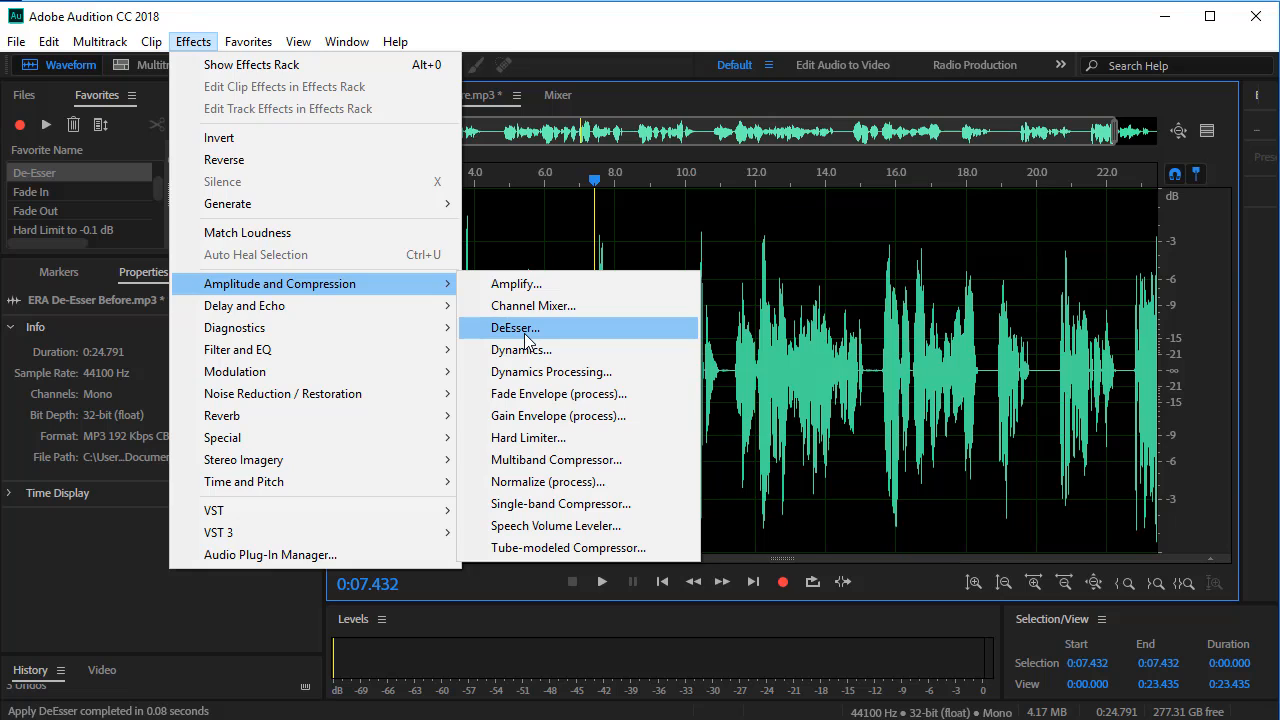
click(545, 327)
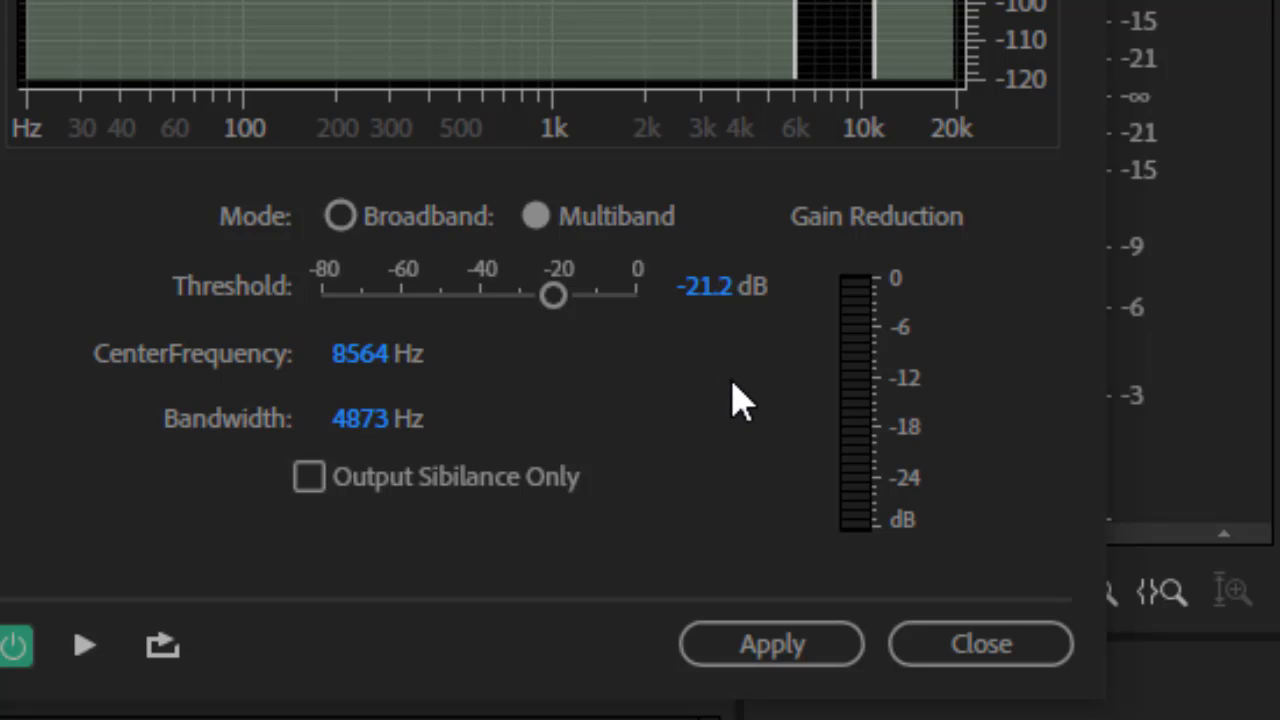
click(975, 645)
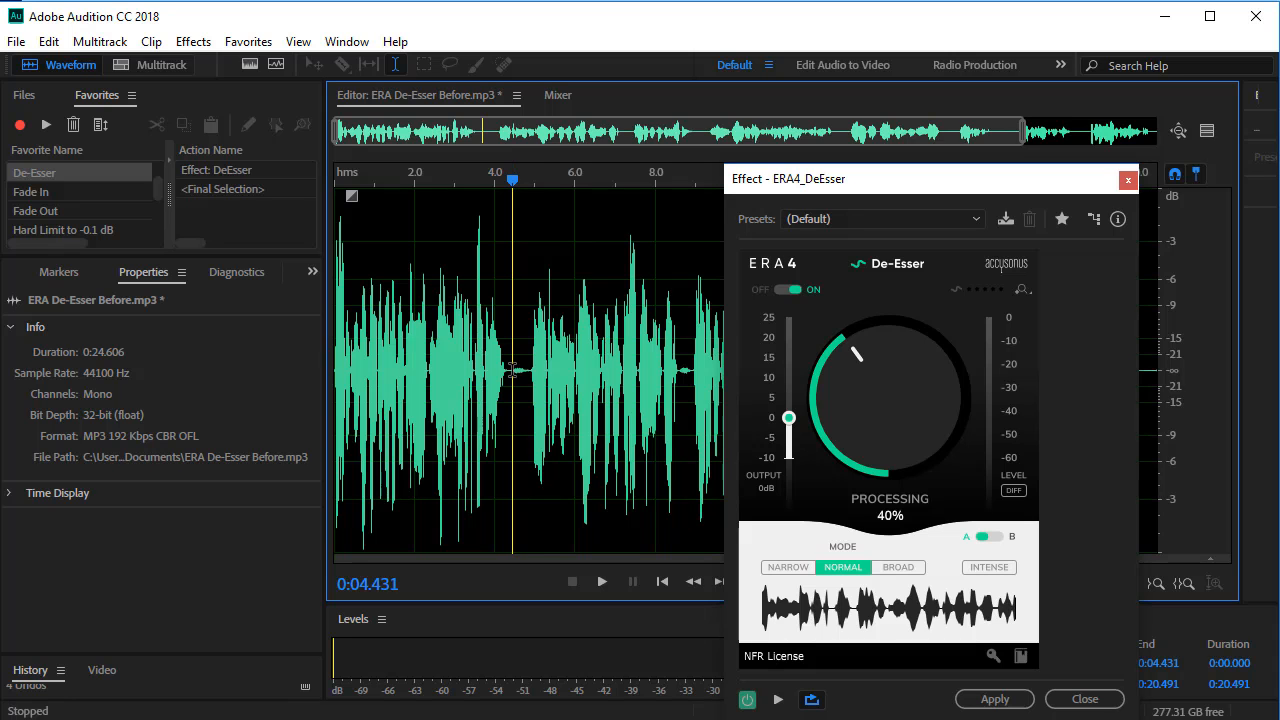
Select the first 4.431 seconds of the recording, switch the ERA De-Esser off and preview the unprocessed sibilance
drag(512, 369, 279, 391)
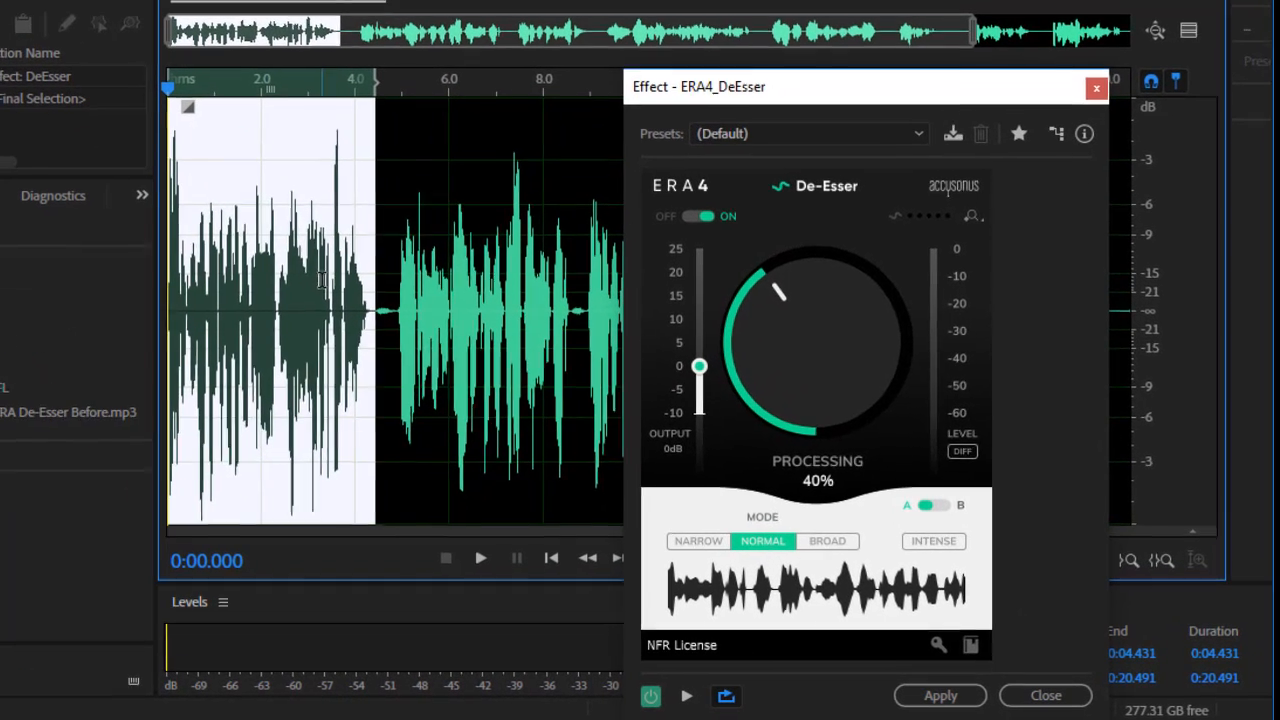
click(700, 214)
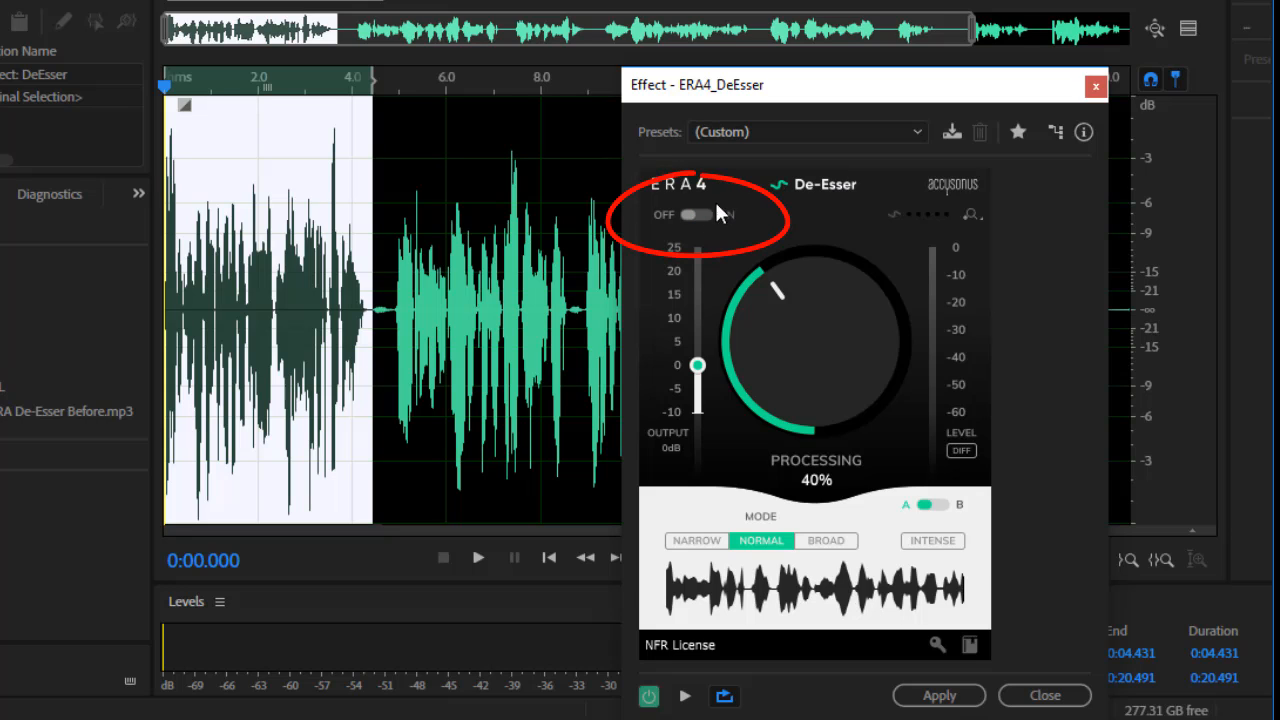
click(685, 696)
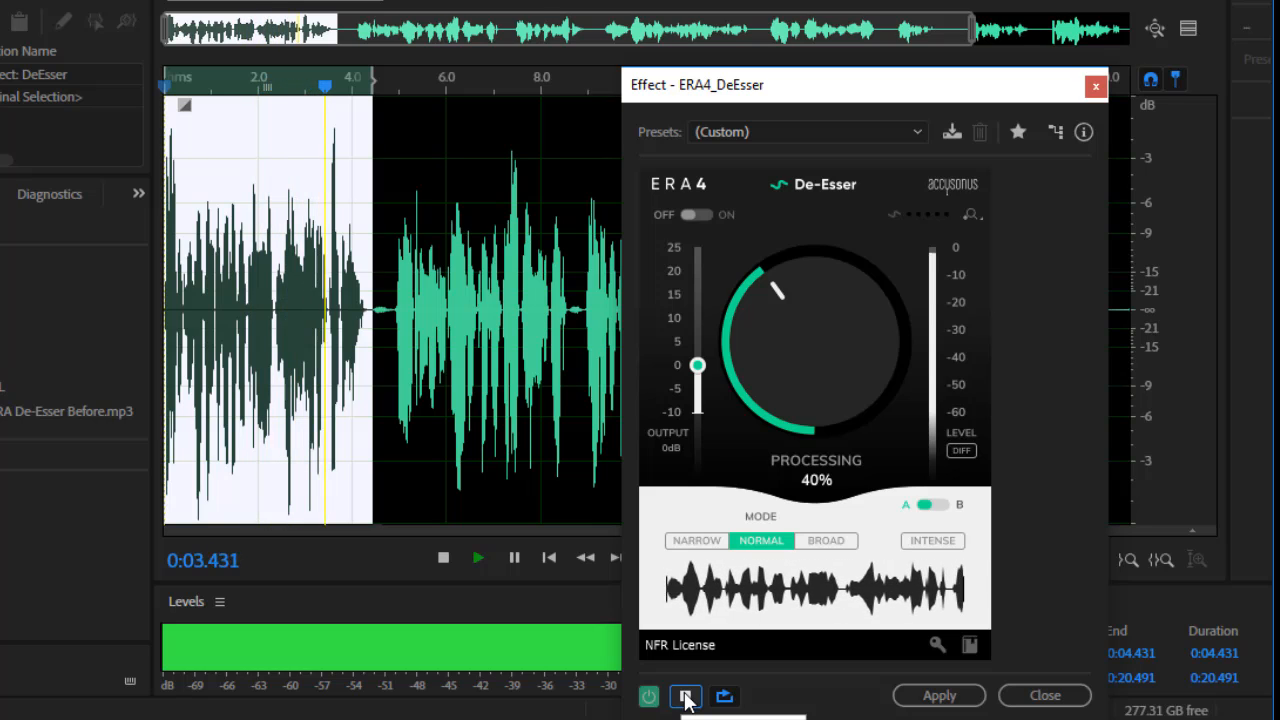
click(685, 696)
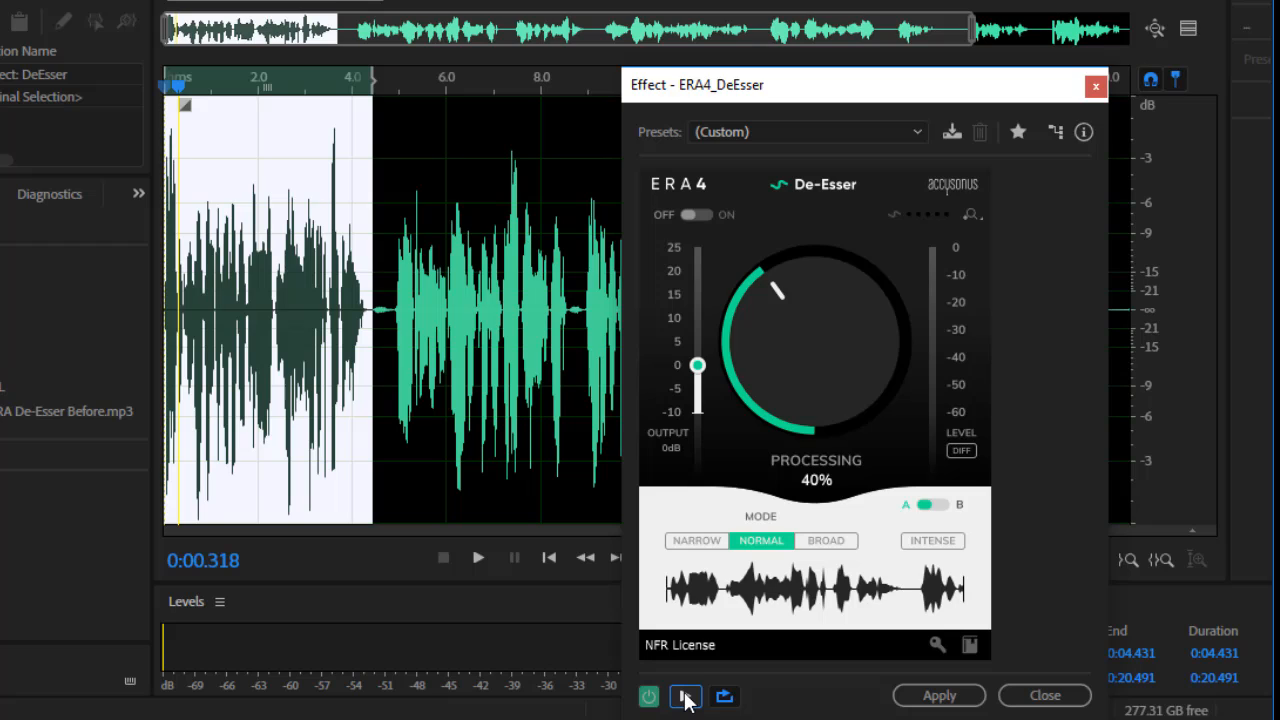
Switch the ERA De-Esser back on and preview the selected phrase with processing at 40%
click(690, 214)
click(685, 695)
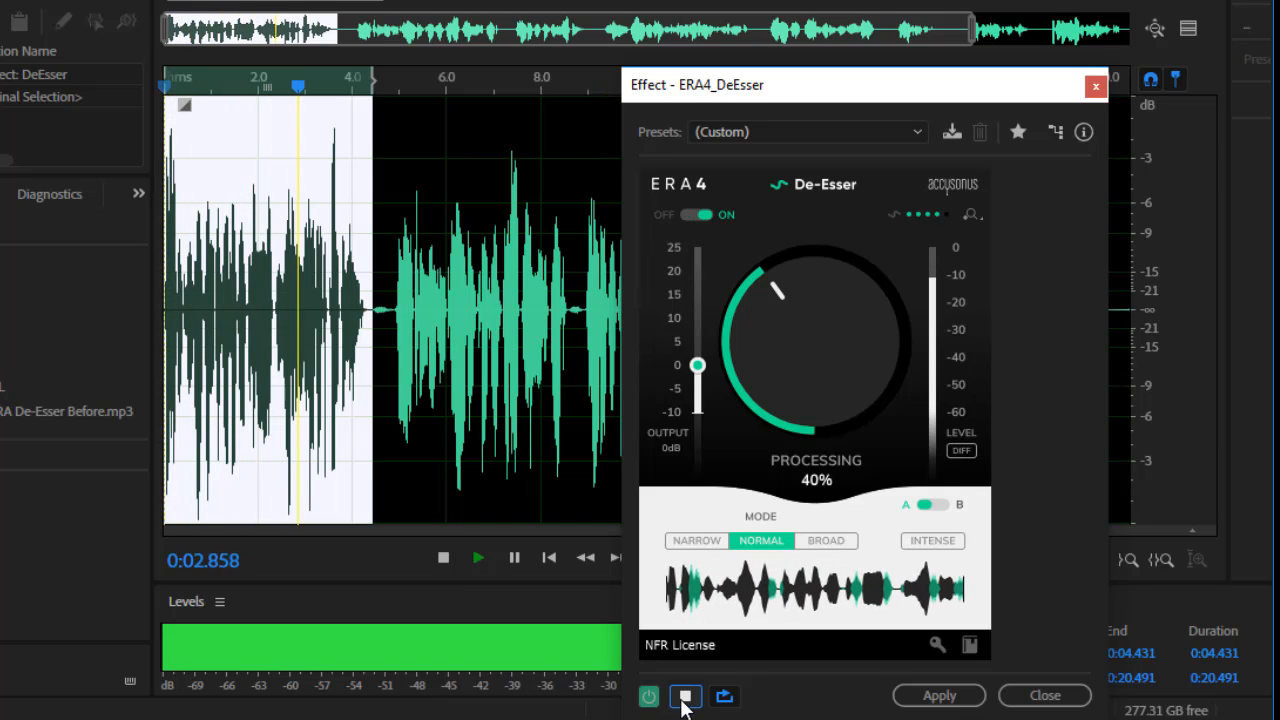
click(686, 696)
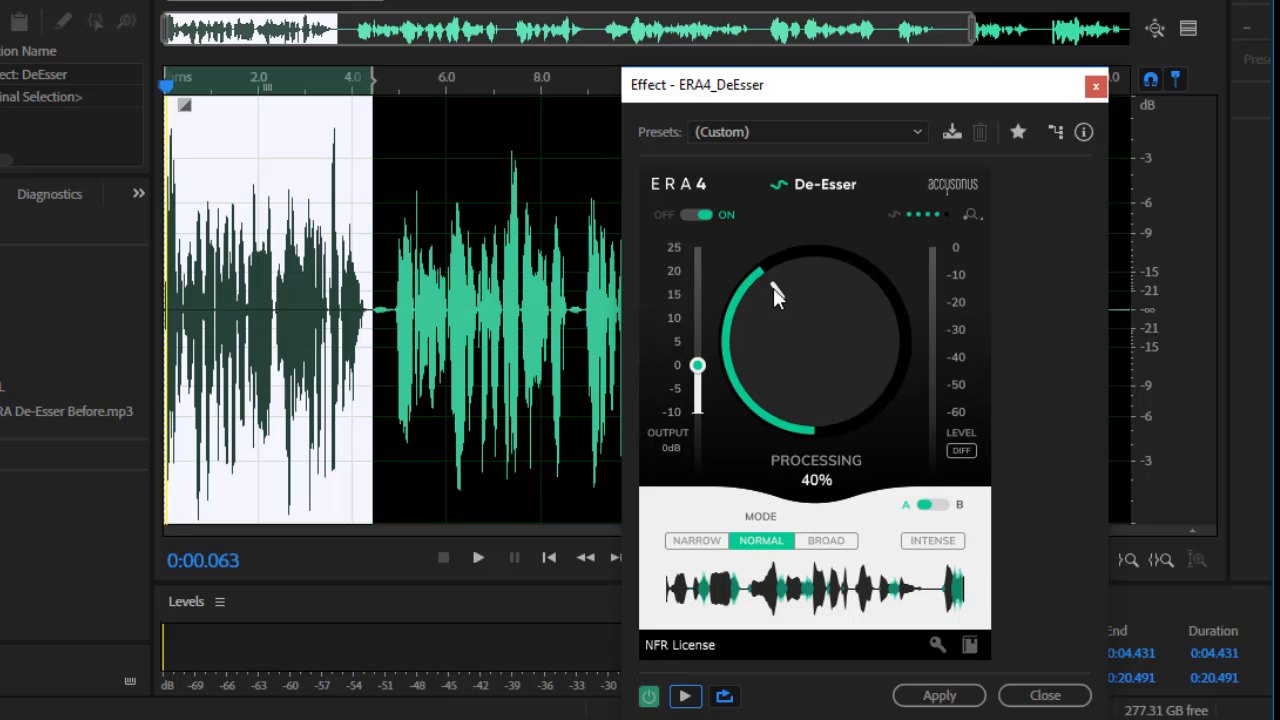
Preview the phrase with the De-Esser's processing raised to 90%, and again from the start with it lowered to 0%
click(688, 696)
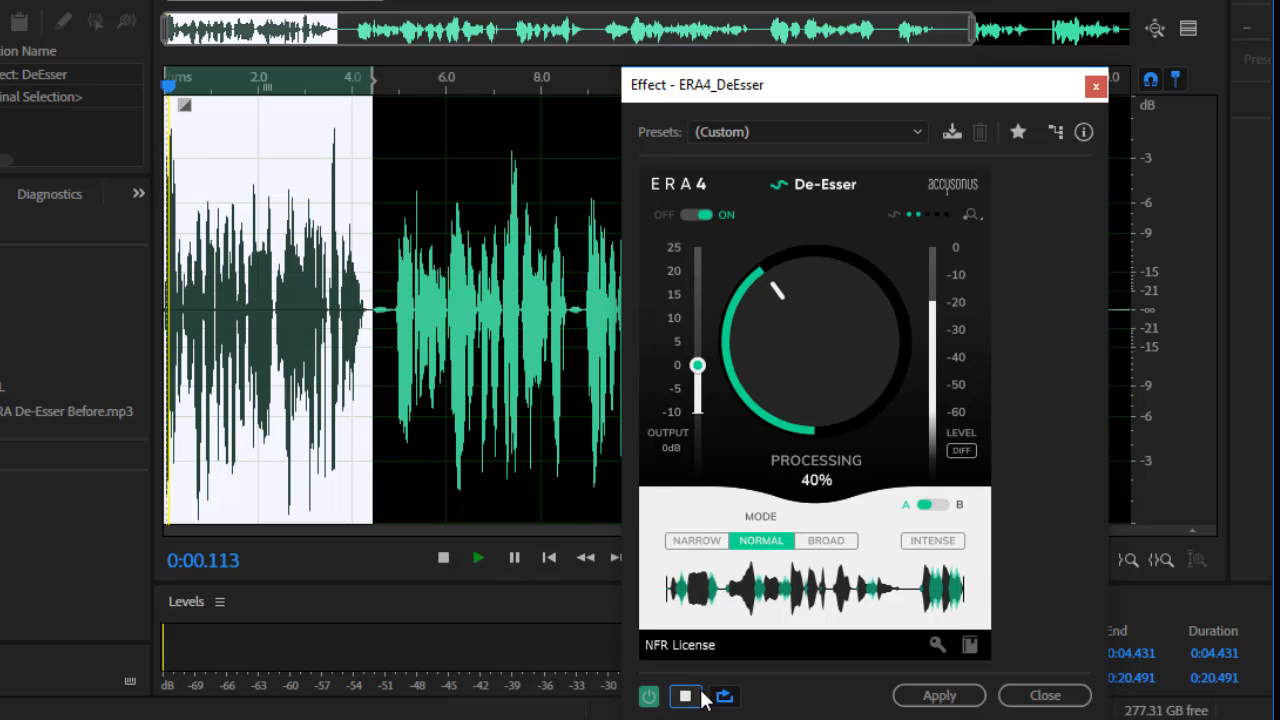
drag(775, 293, 856, 393)
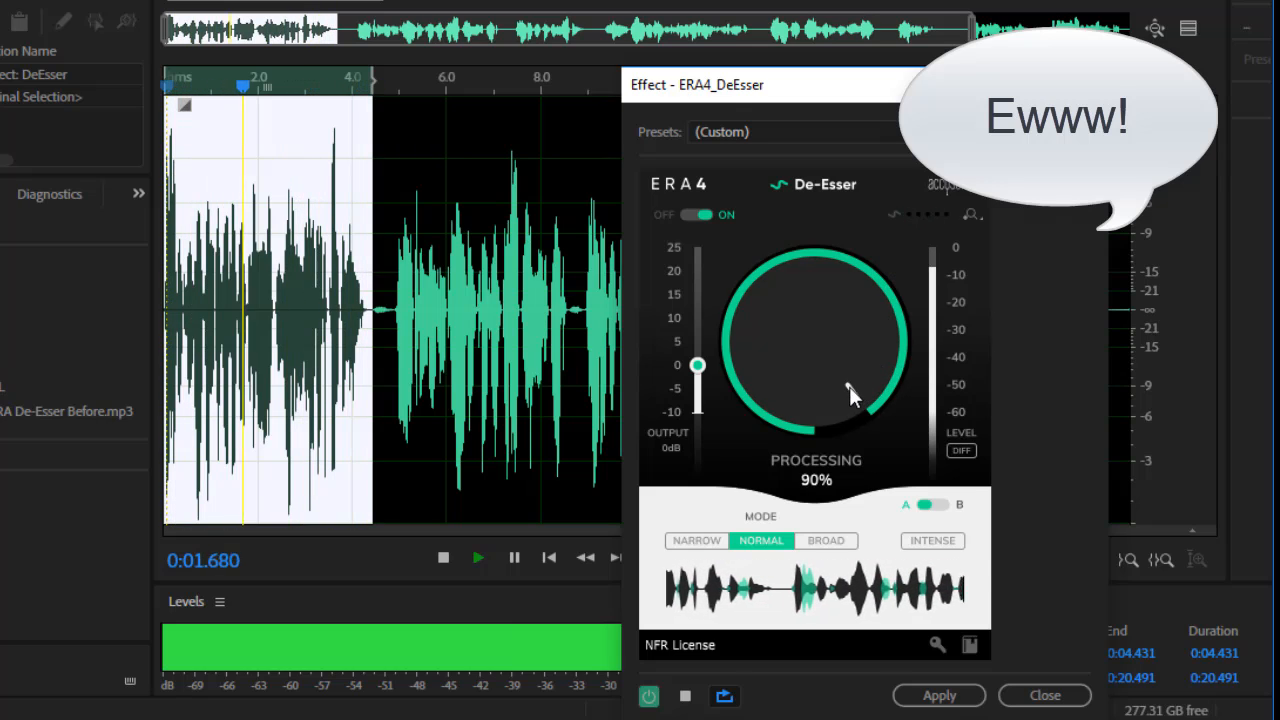
click(685, 695)
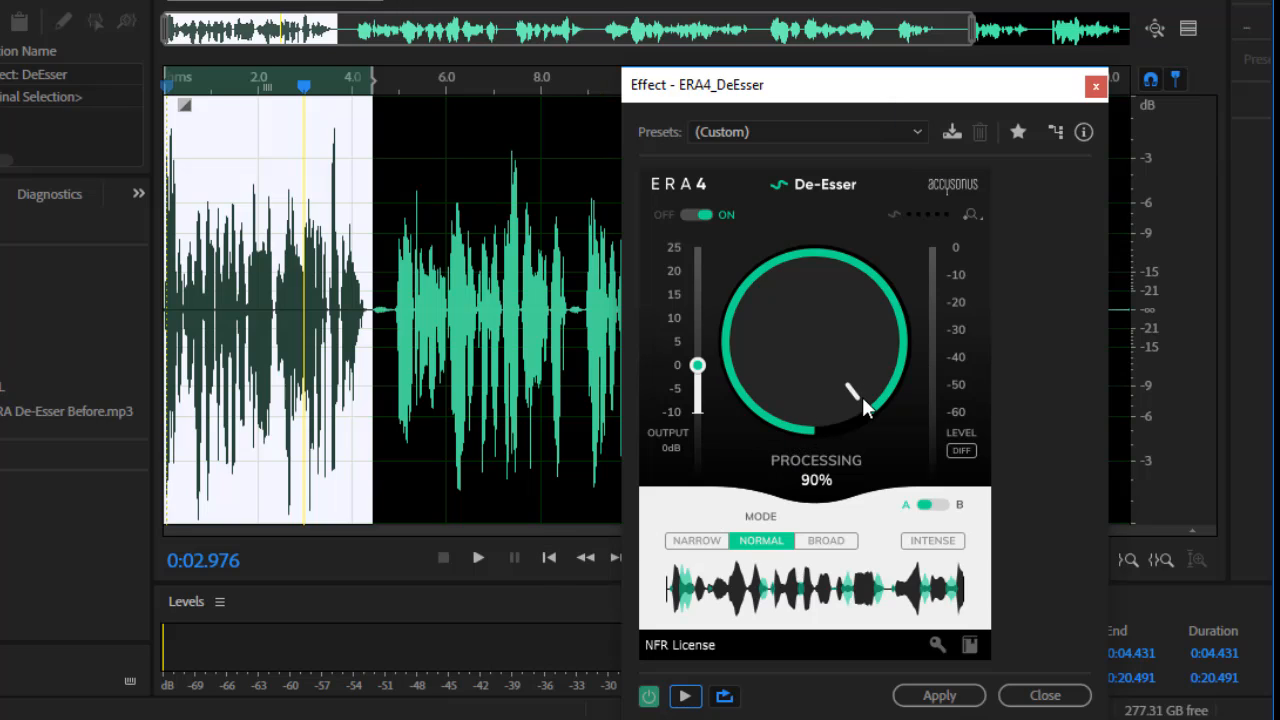
click(549, 557)
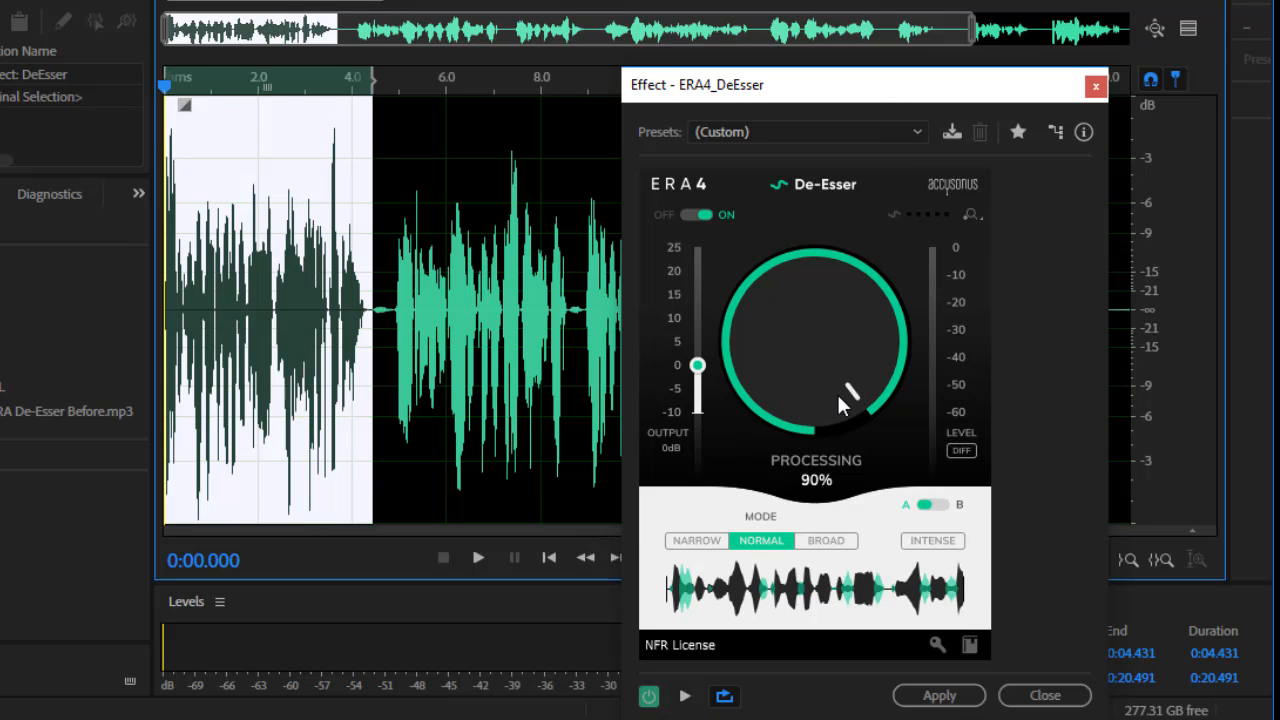
drag(854, 394, 897, 657)
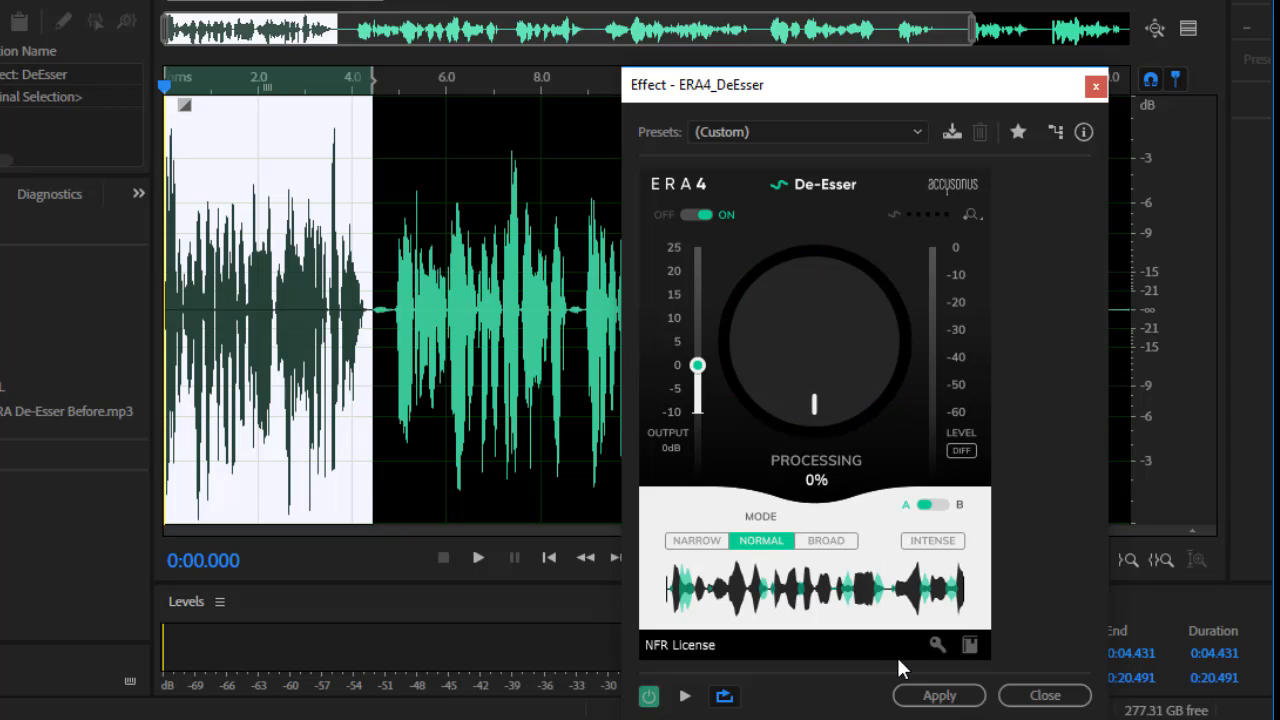
click(685, 695)
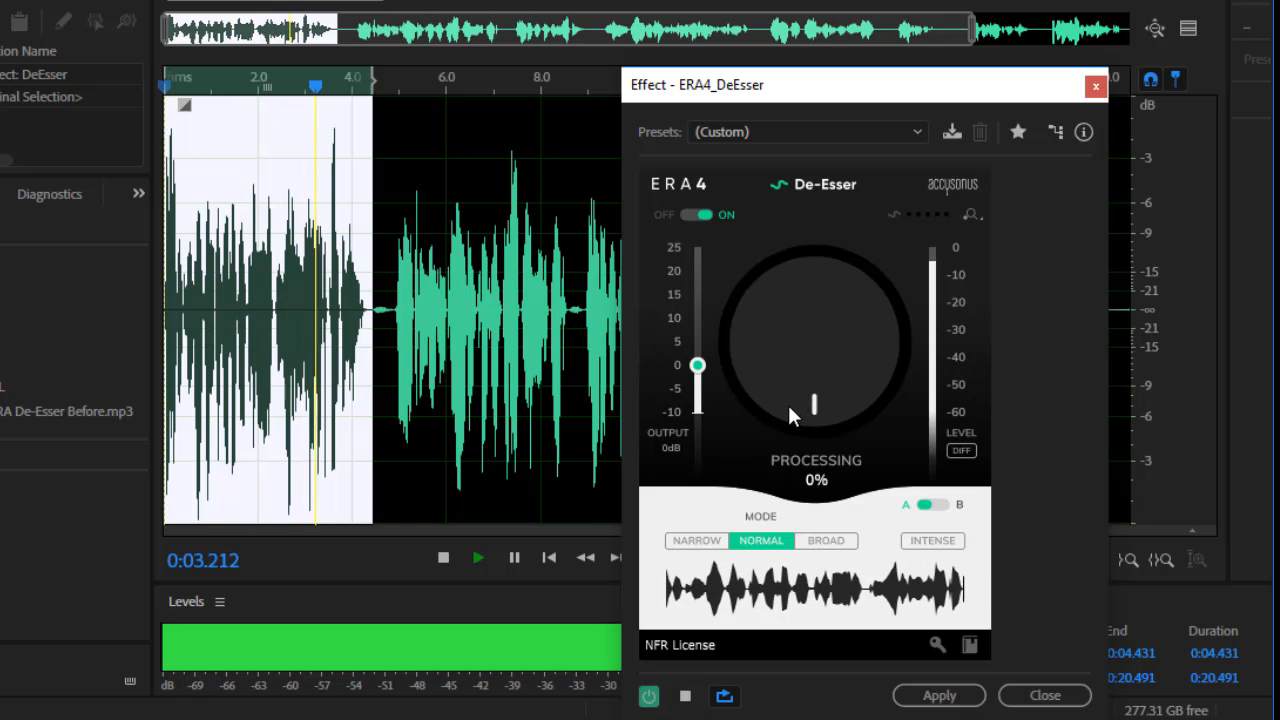
Set the De-Esser's processing to 17% while previewing the phrase, and apply it to the entire 20.491-second recording
drag(807, 399, 751, 357)
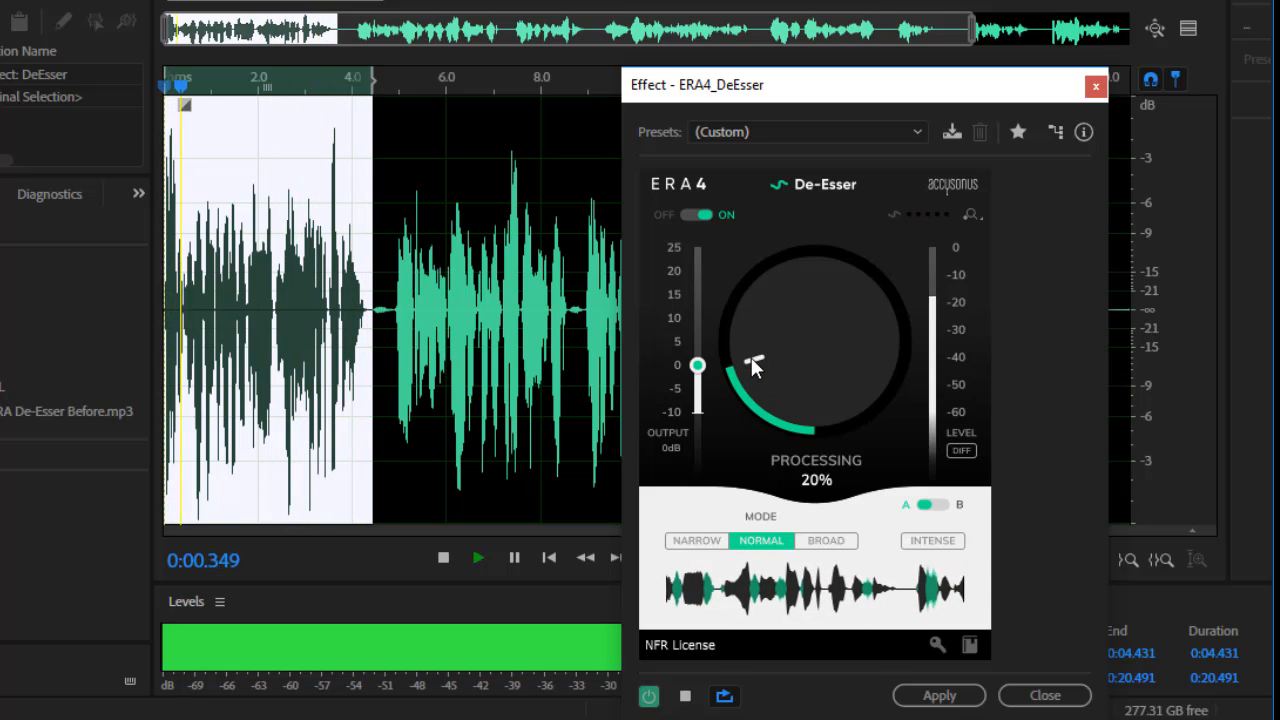
drag(751, 359, 751, 366)
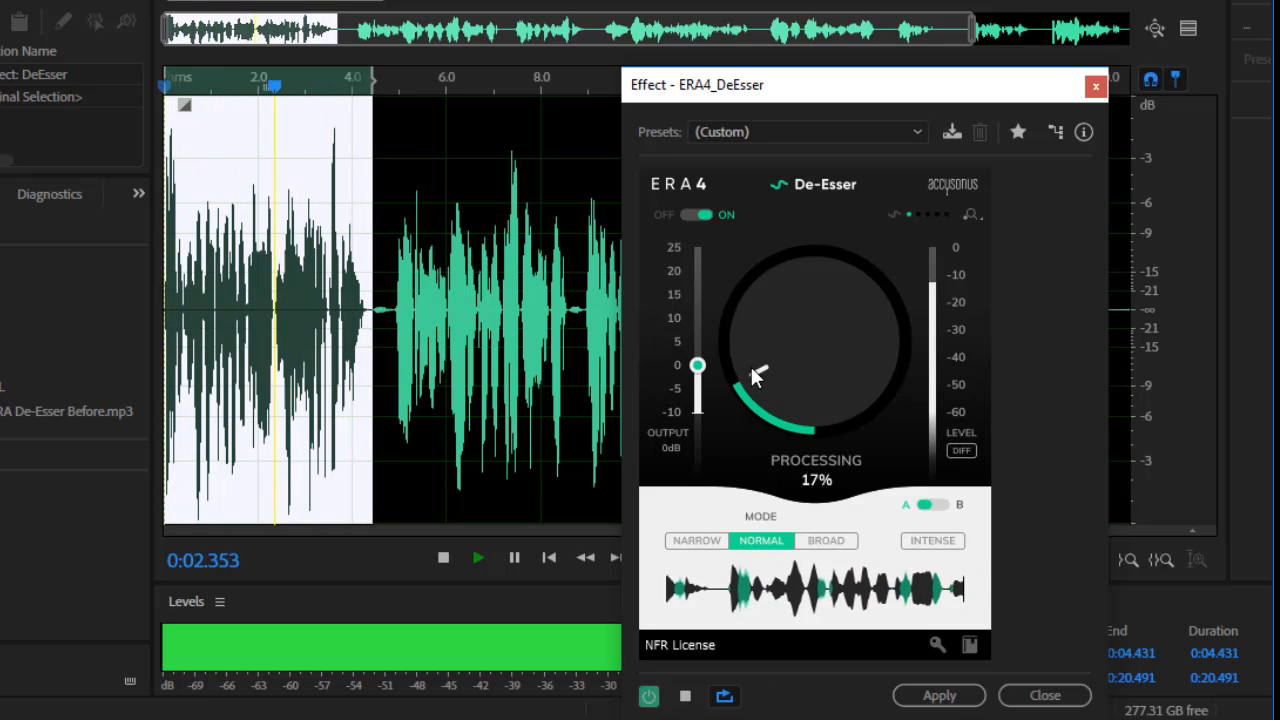
key(space)
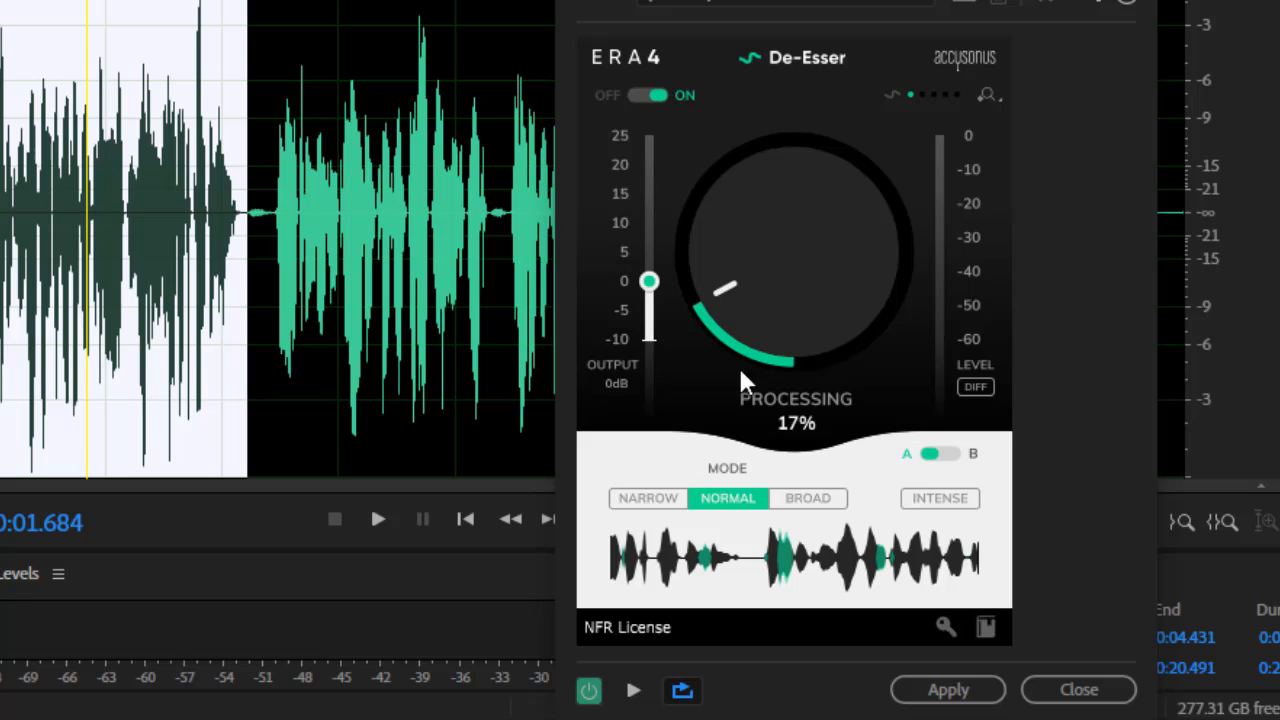
double_click(366, 185)
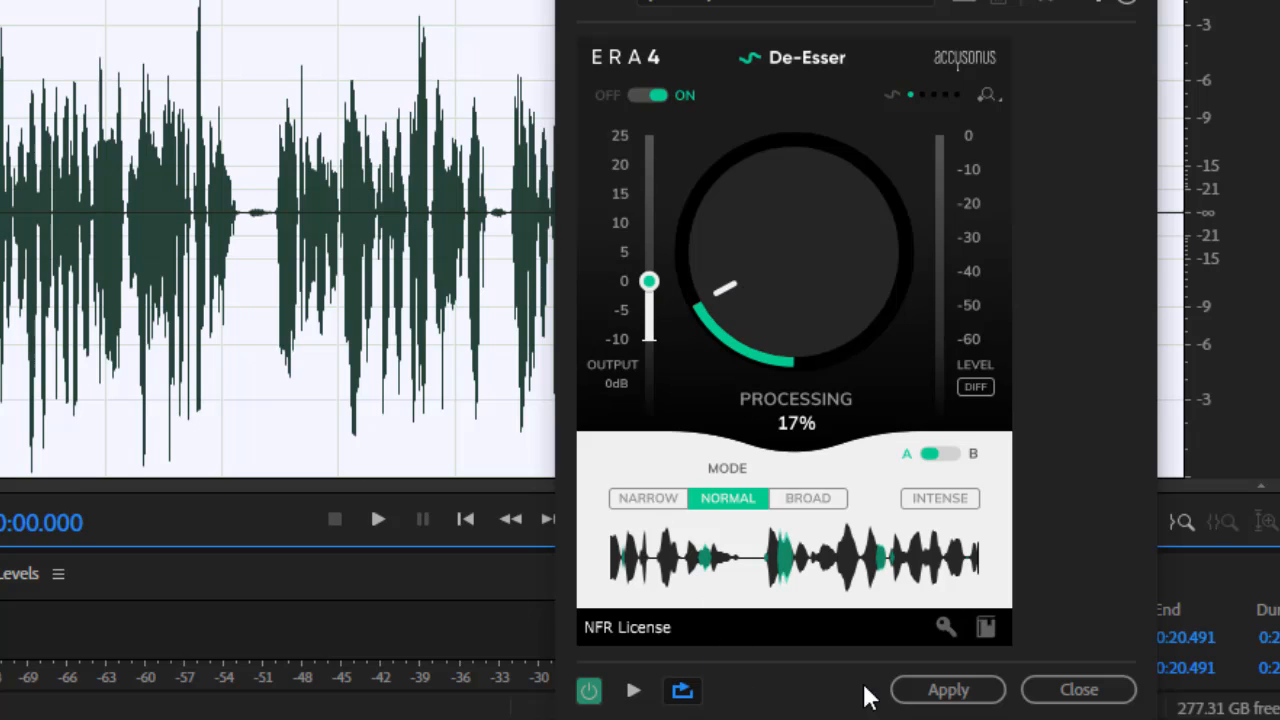
click(897, 688)
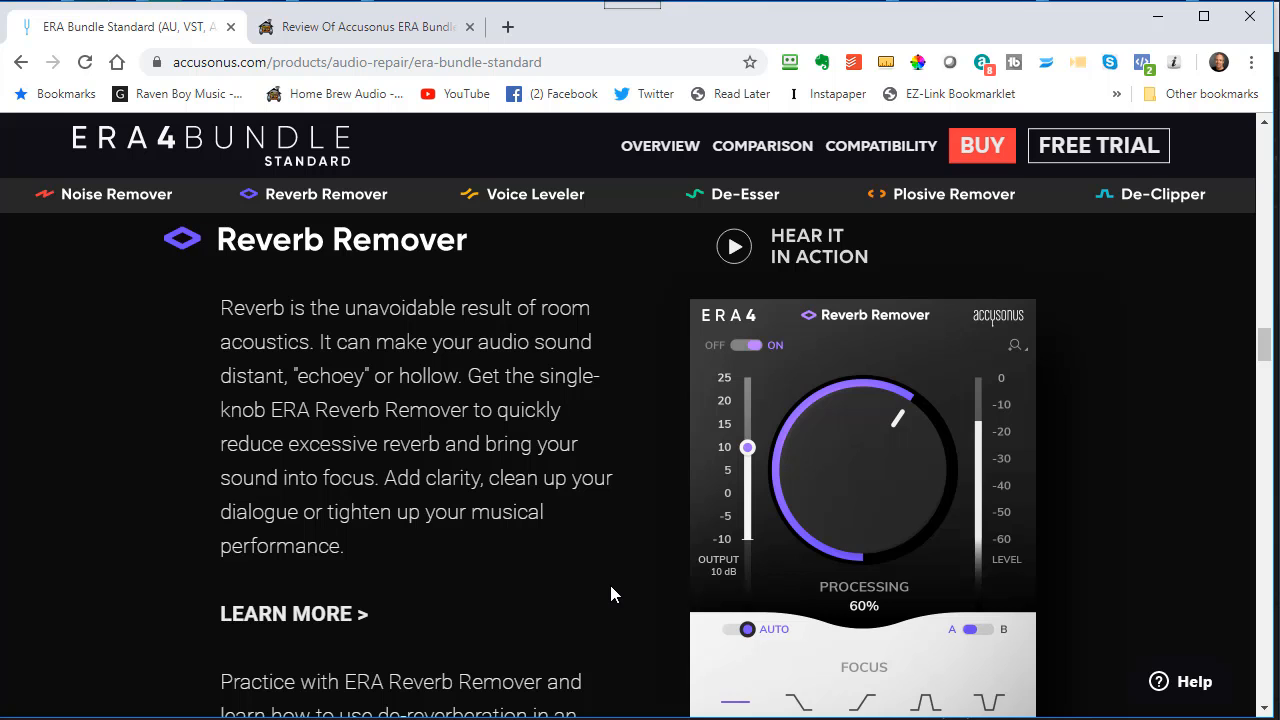
Switch to the browser and examine the Voice Leveler, De-Clipper and De-Esser sections of the ERA 4 Bundle Standard page
scroll(610, 590, down, 10)
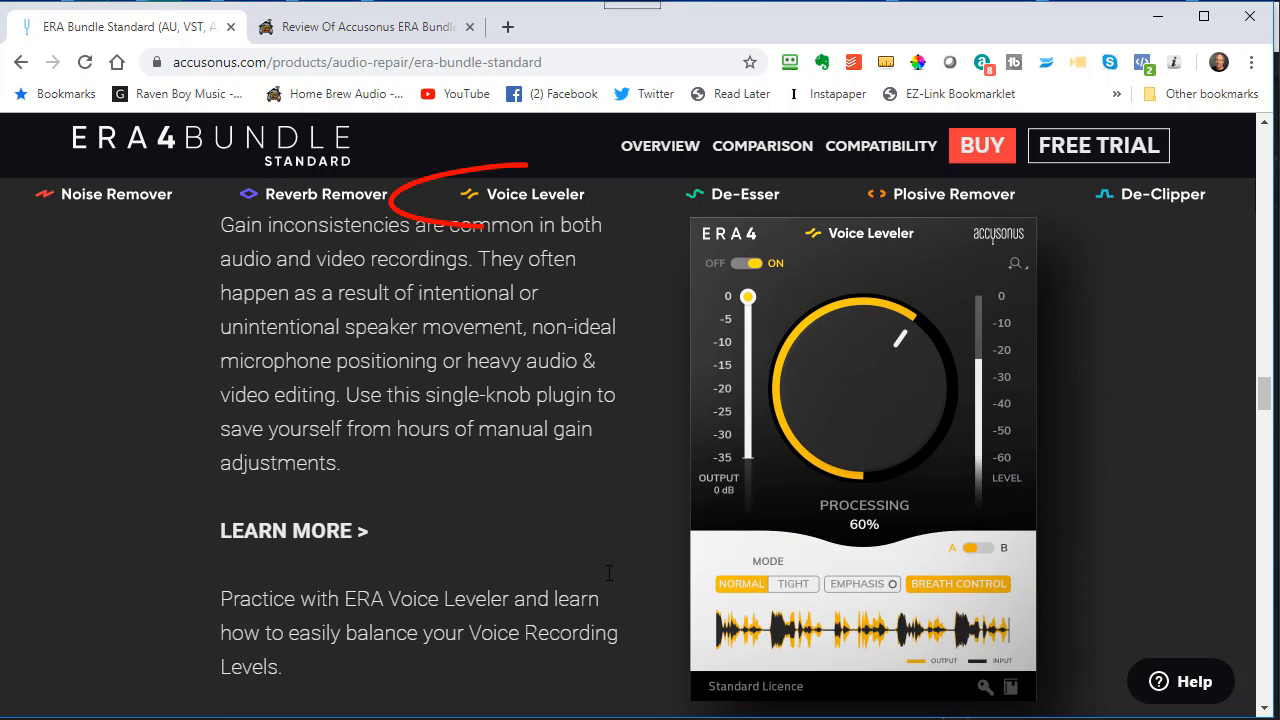
scroll(608, 572, up, 1)
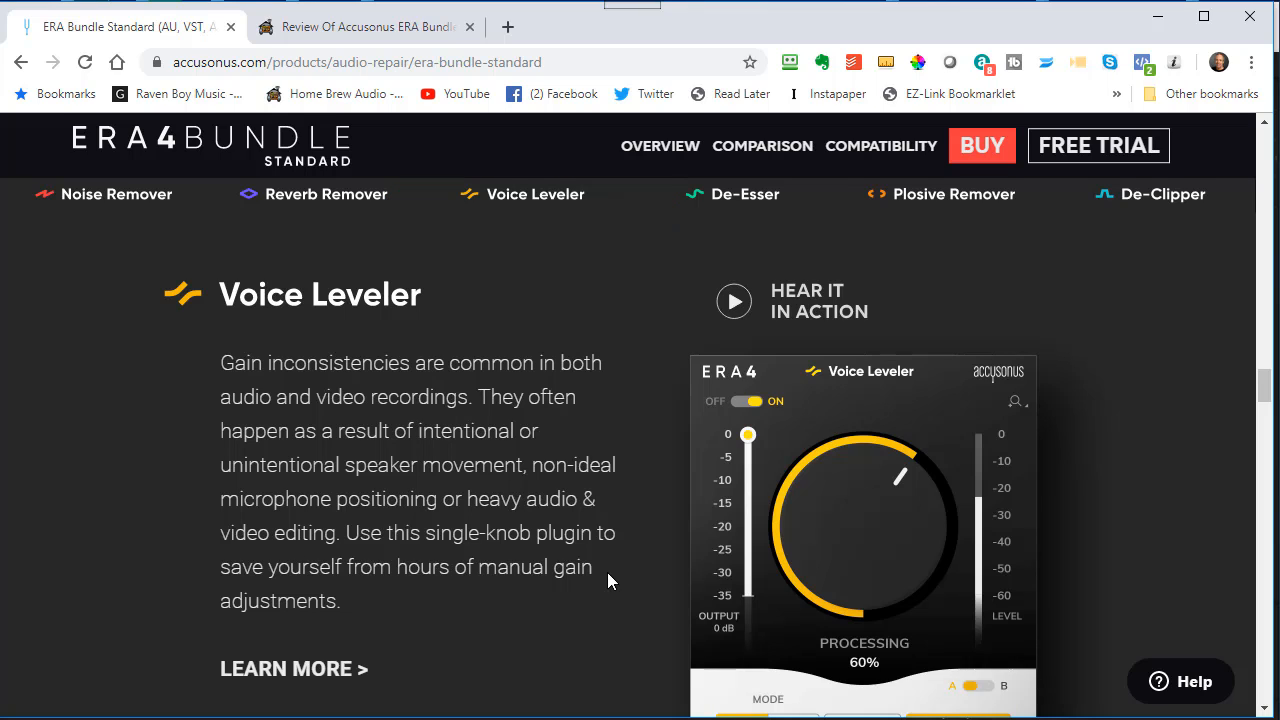
scroll(610, 540, down, 20)
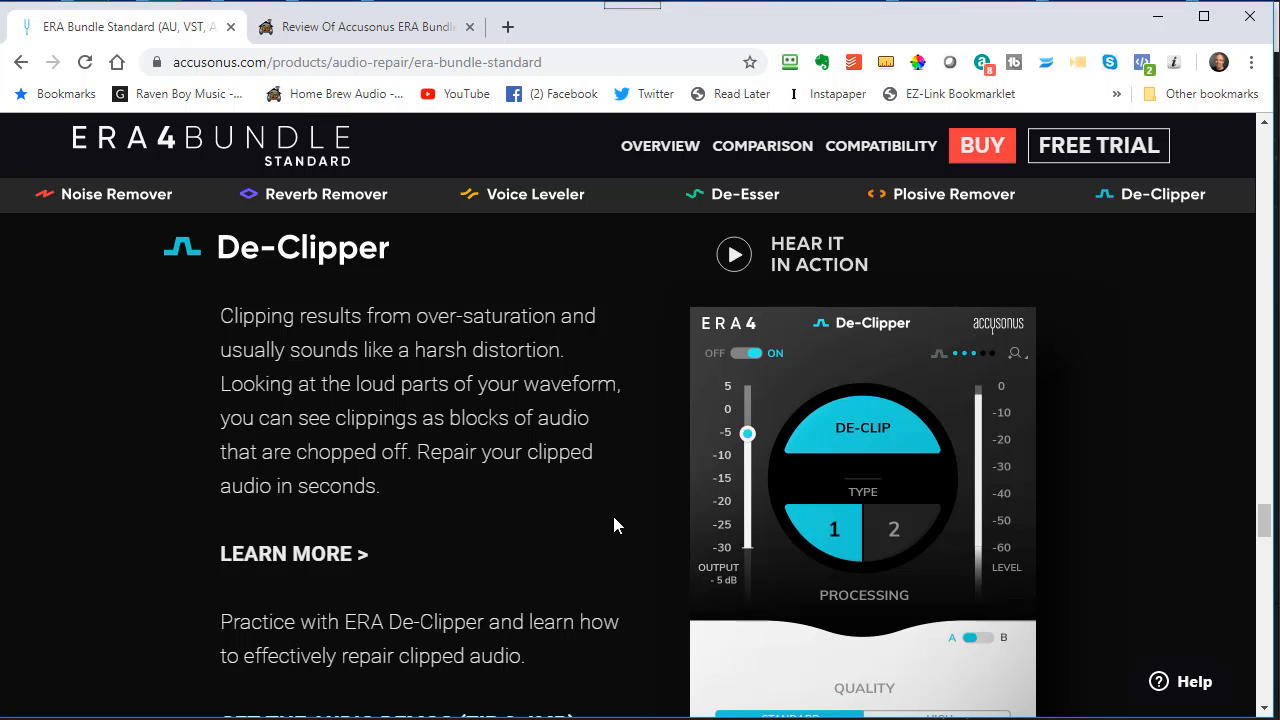
scroll(606, 489, up, 10)
scroll(606, 489, up, 10)
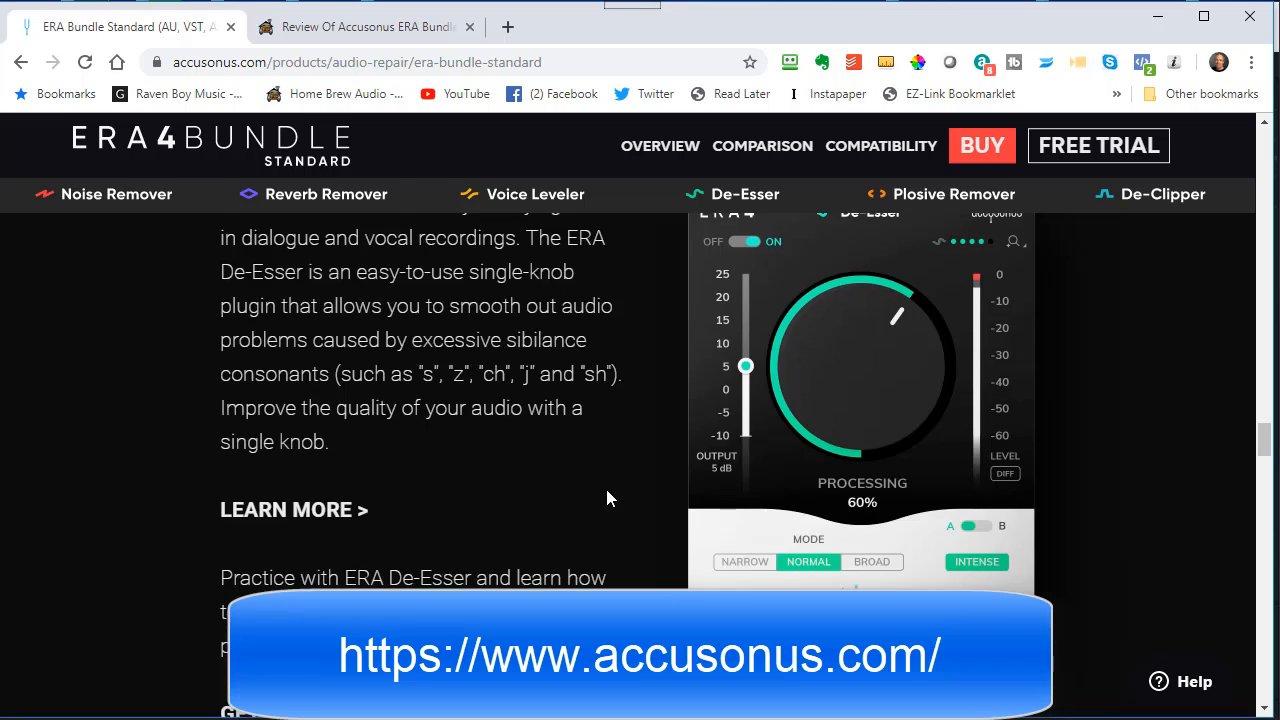
Return to the ERA Bundle overview page and open the ERA 4 Bundle Pro product page
key(alt+Left)
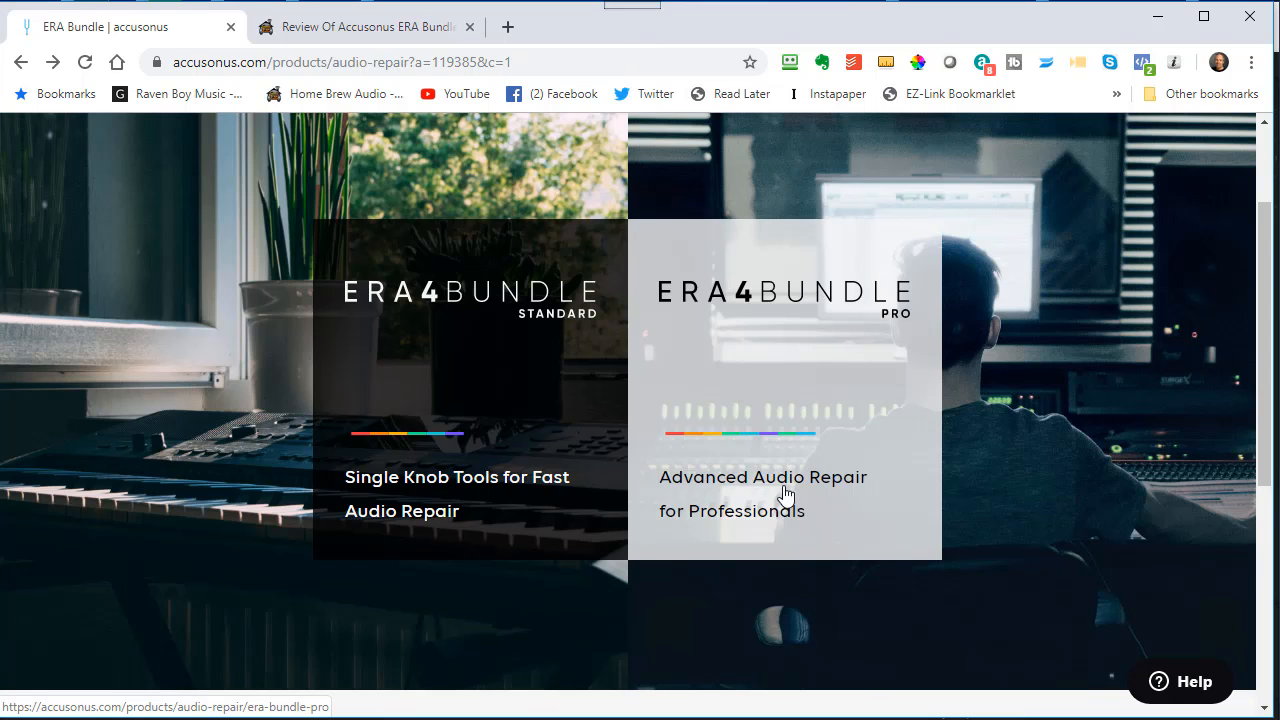
click(808, 432)
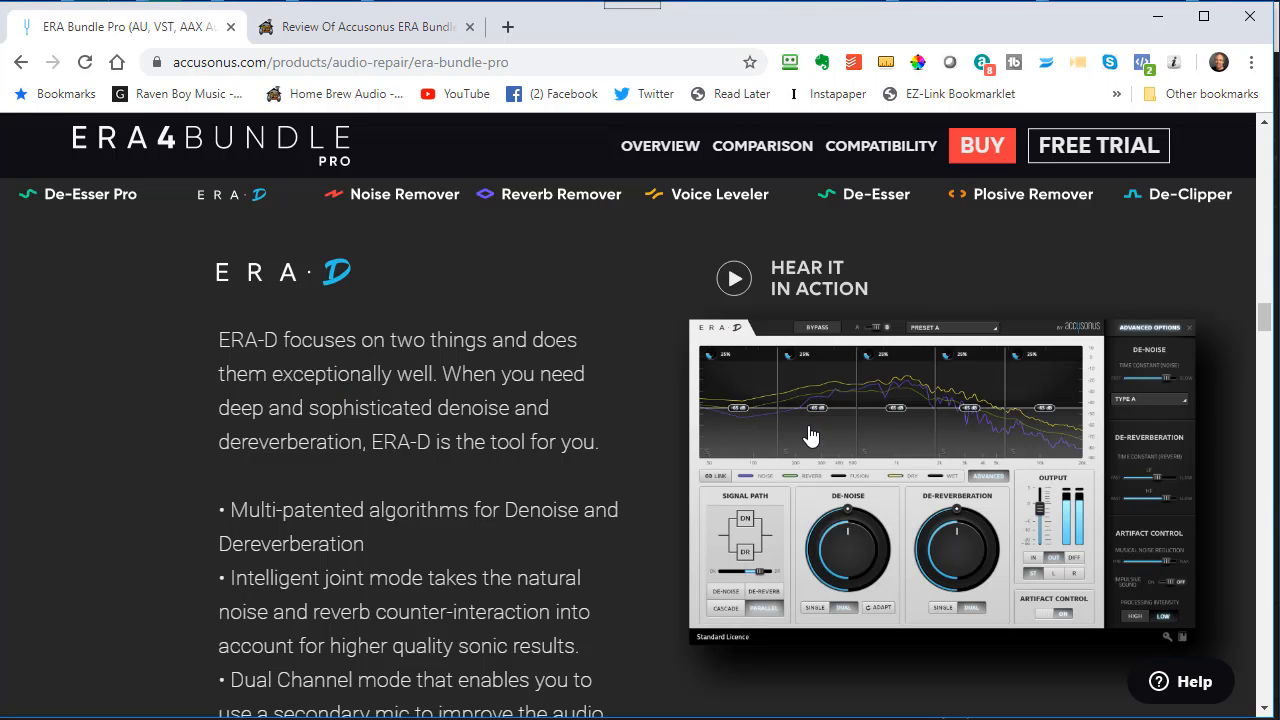